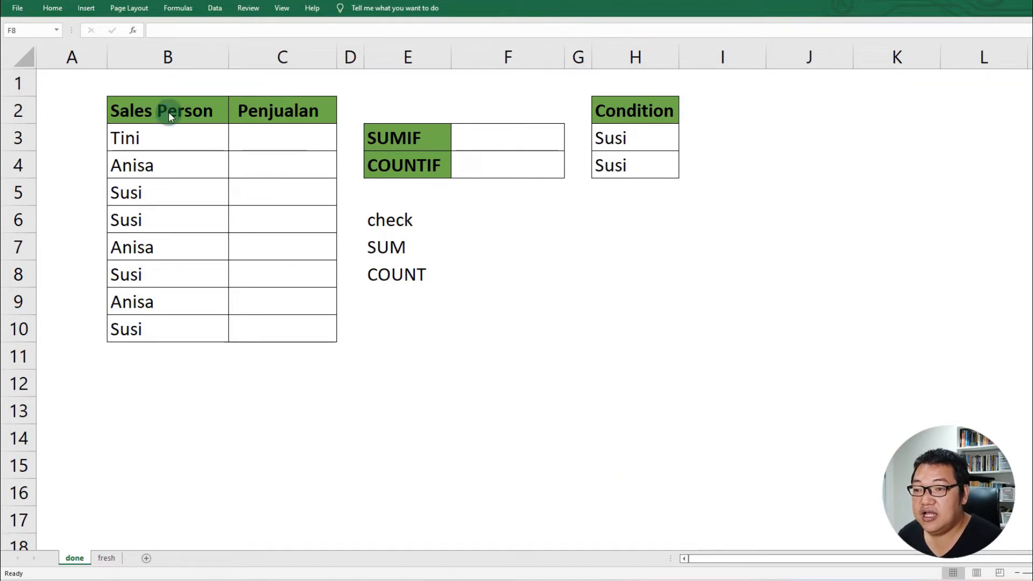
Fill the Penjualan cells C3:C10 with random sales figures using =RANDBETWEEN(100;3000).
click(180, 129)
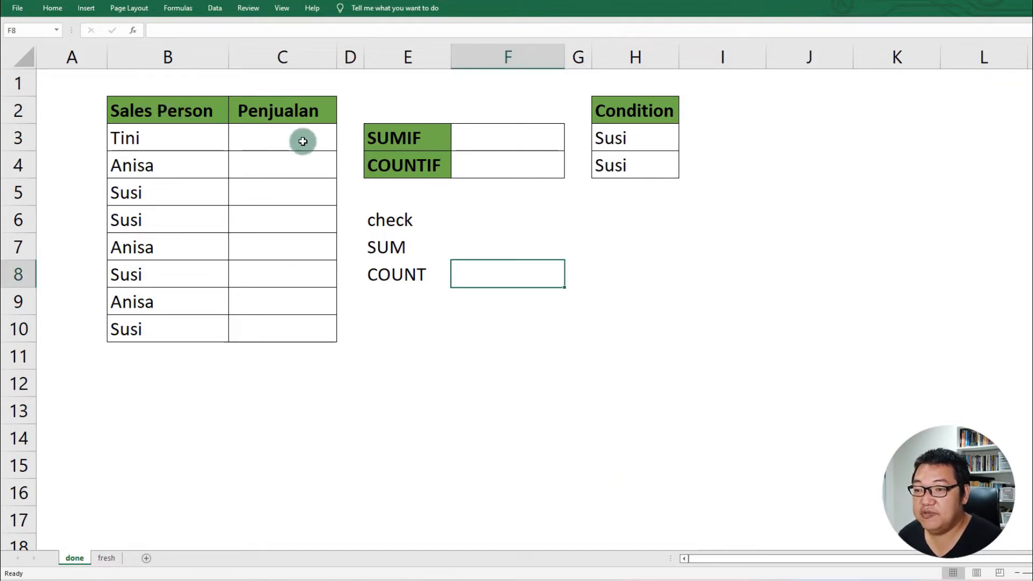
drag(272, 138, 292, 325)
text(=ran)
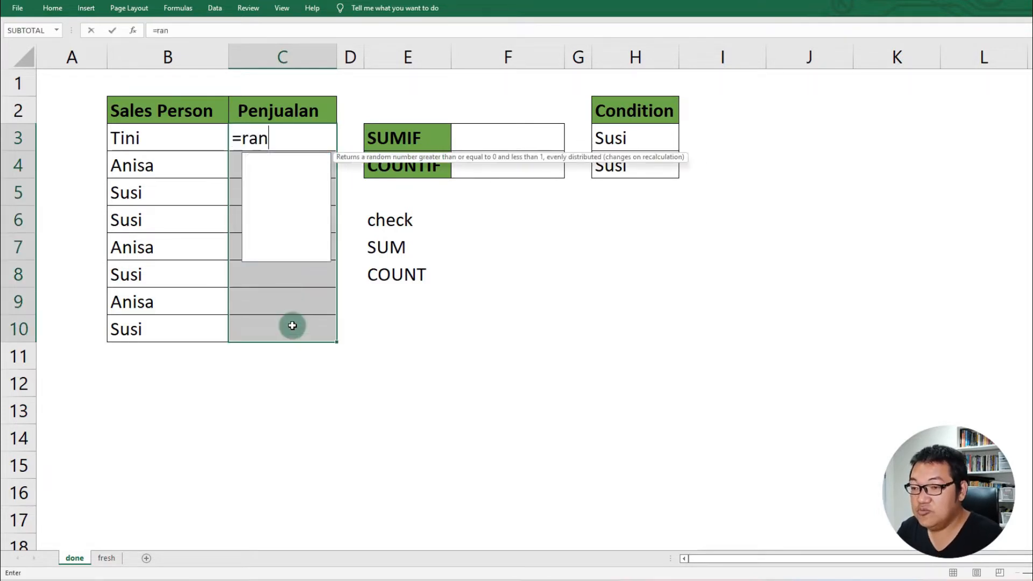
text(dwe)
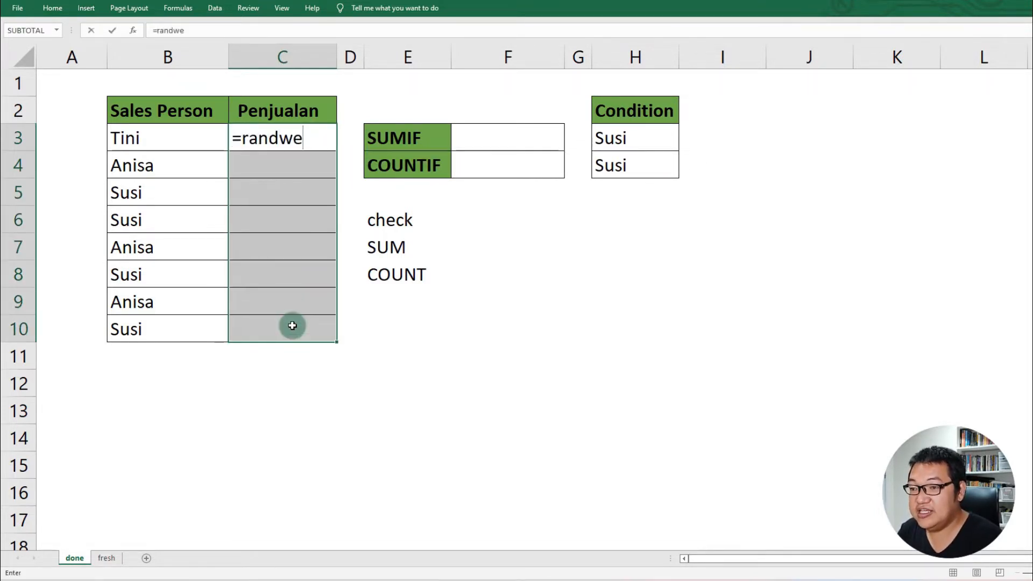
key(BackSpace)
key(BackSpace)
text(b)
key(Tab)
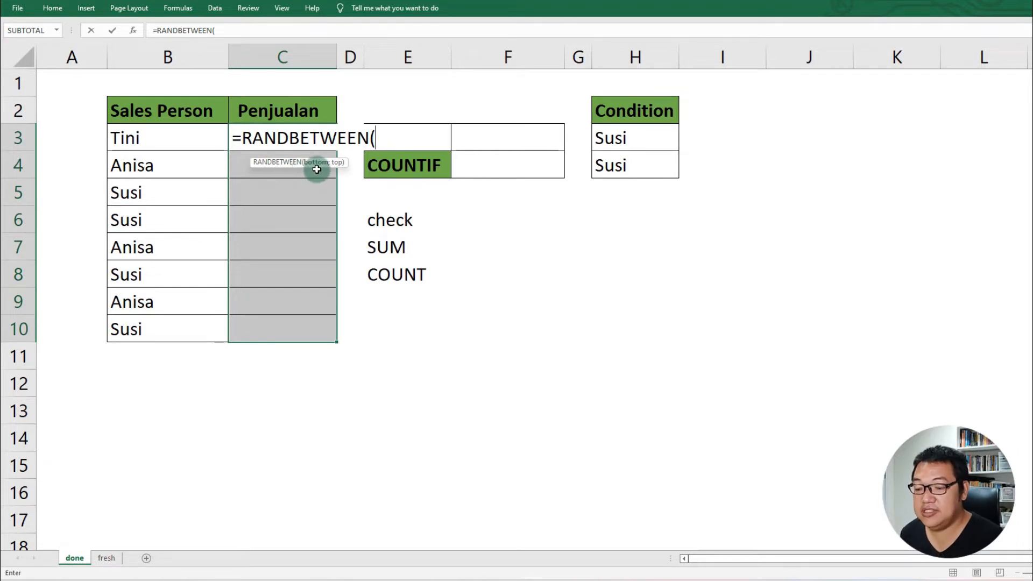
text(100;3)
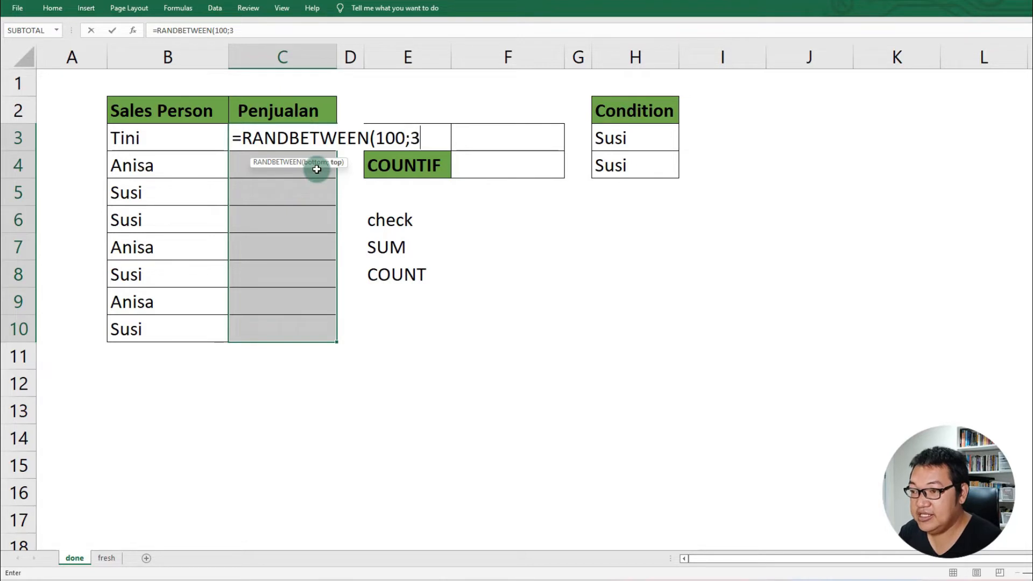
text(000))
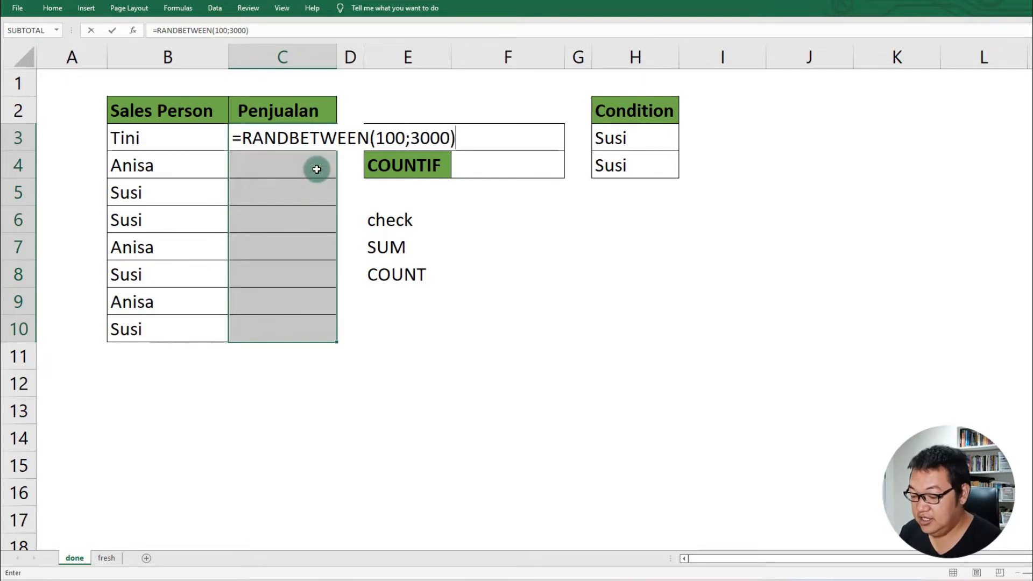
key(ctrl+Return)
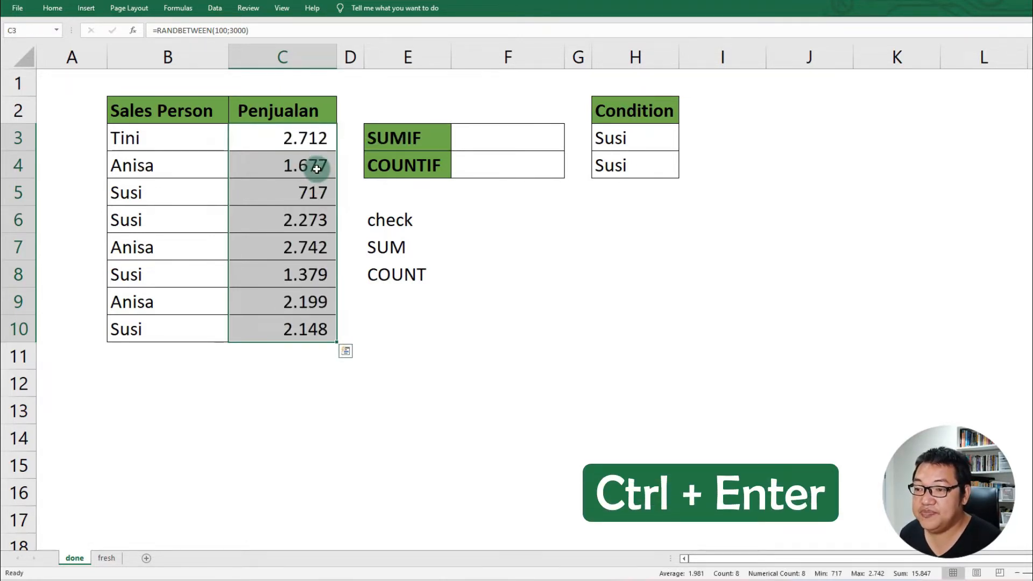
Re-enter the unchanged formula in C10 twice to see how the random sales figures recalculate.
click(306, 328)
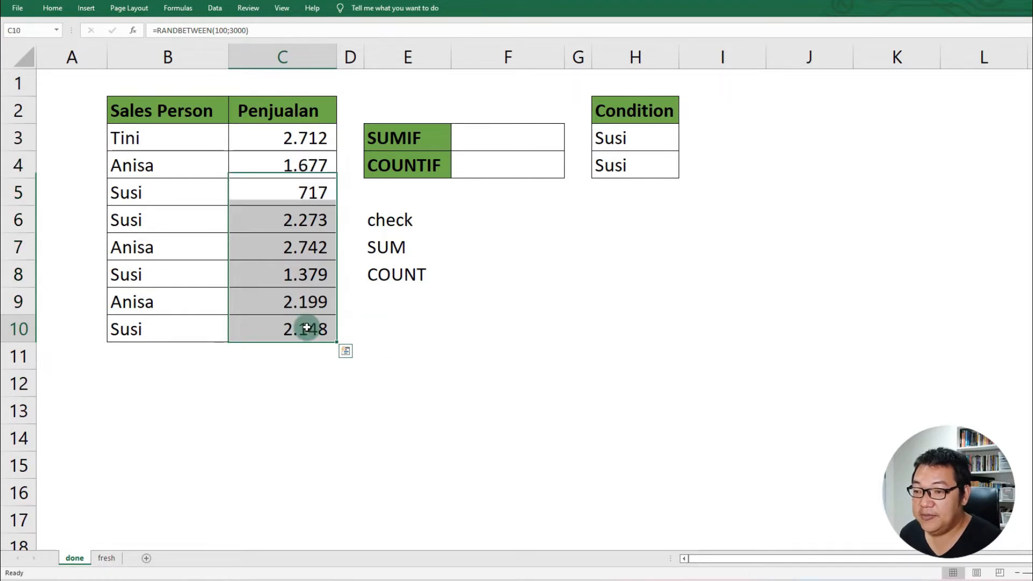
click(280, 27)
key(Return)
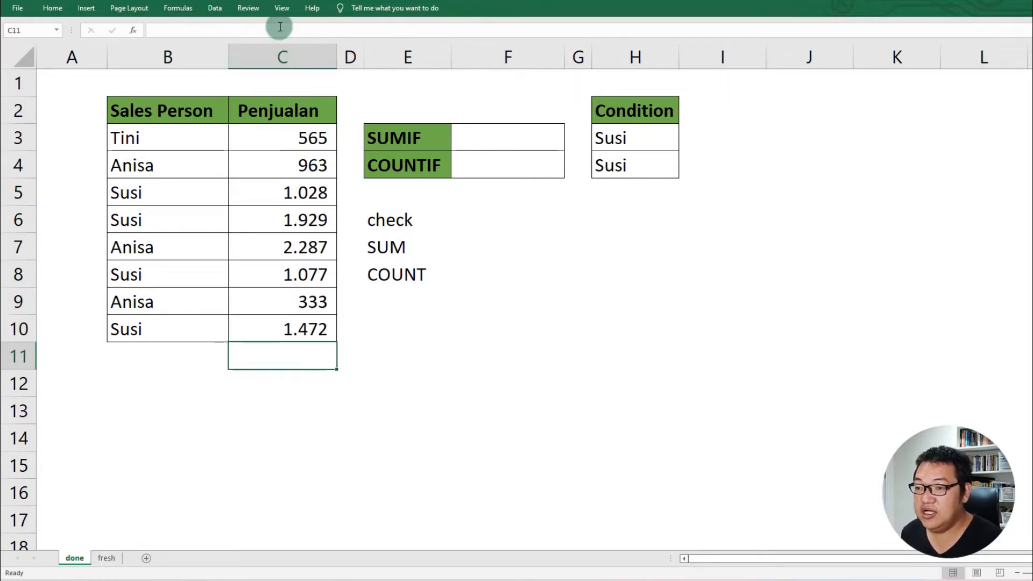
click(315, 329)
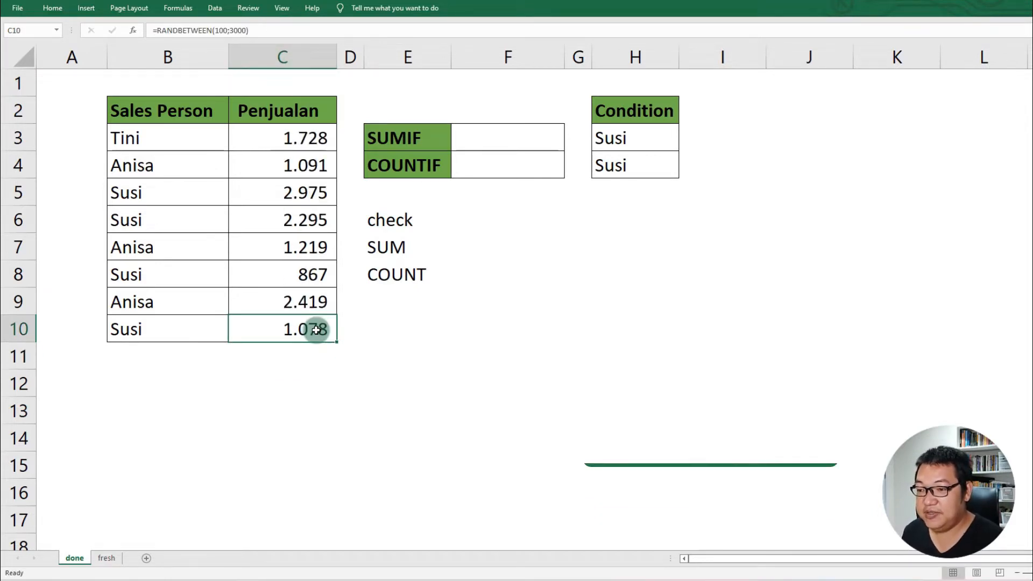
key(F2)
key(Return)
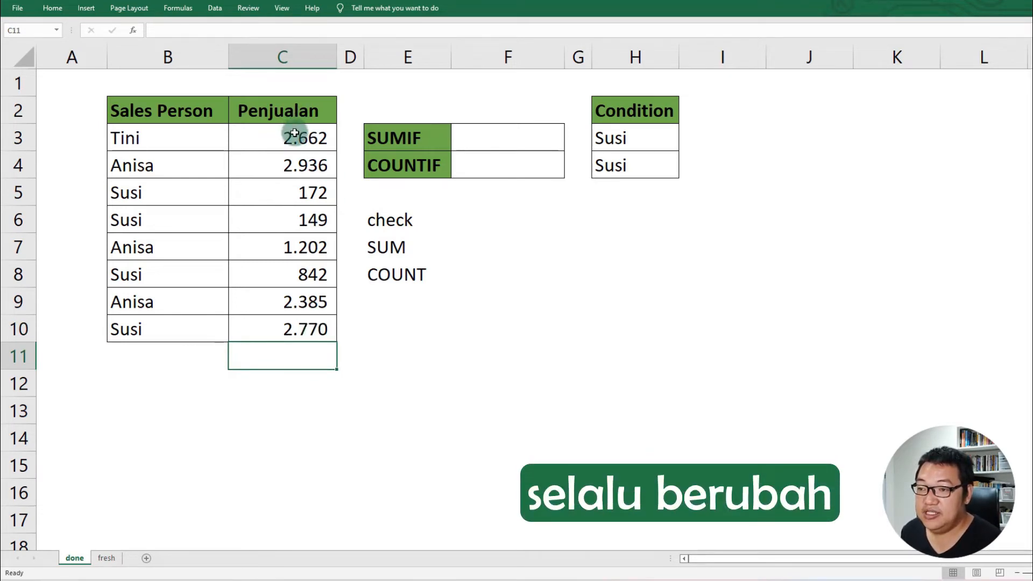
Replace the RANDBETWEEN formulas in C3:C10 with static values by pasting the copied range over itself as values.
drag(295, 137, 310, 325)
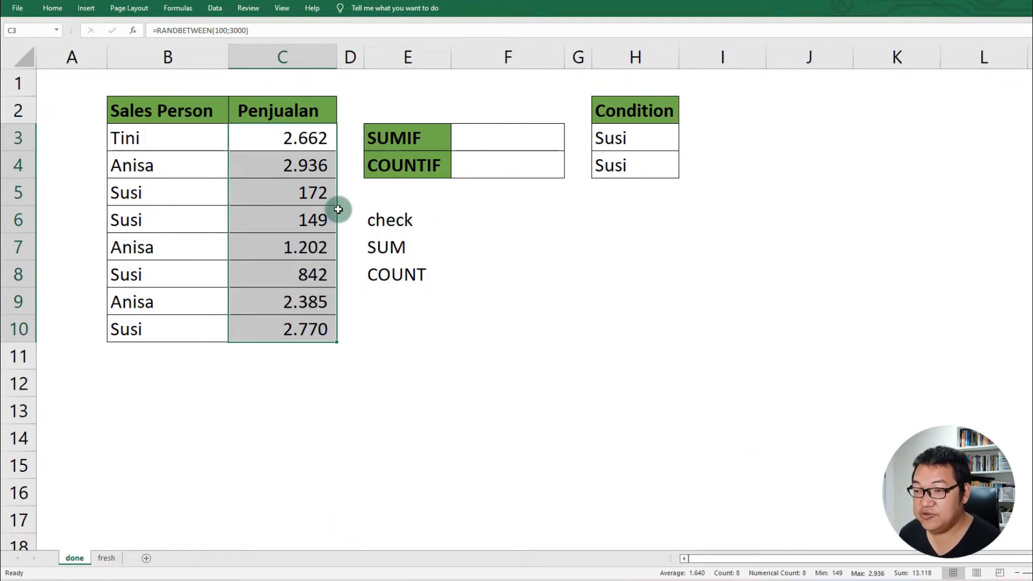
key(ctrl+c)
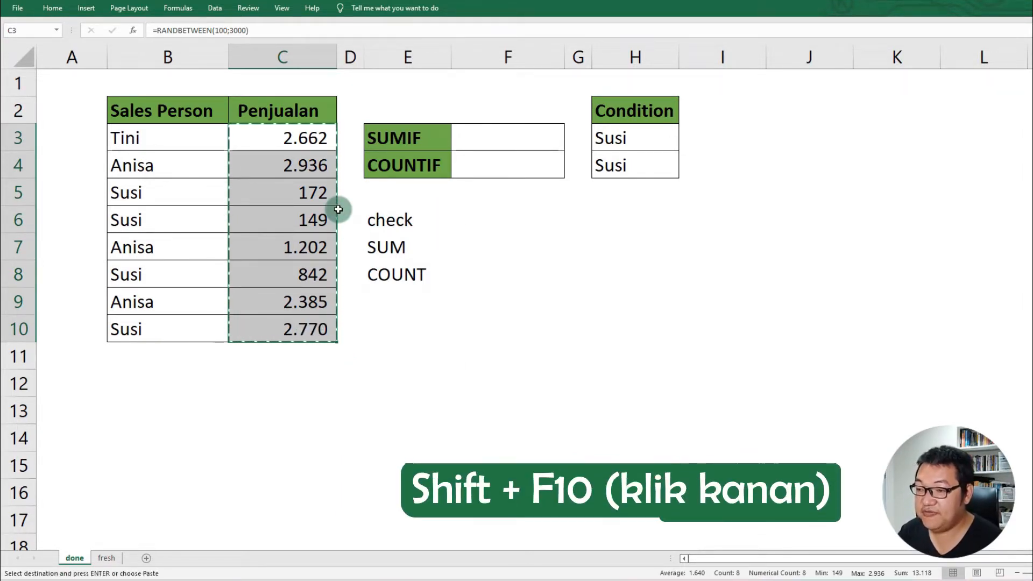
key(shift+F10)
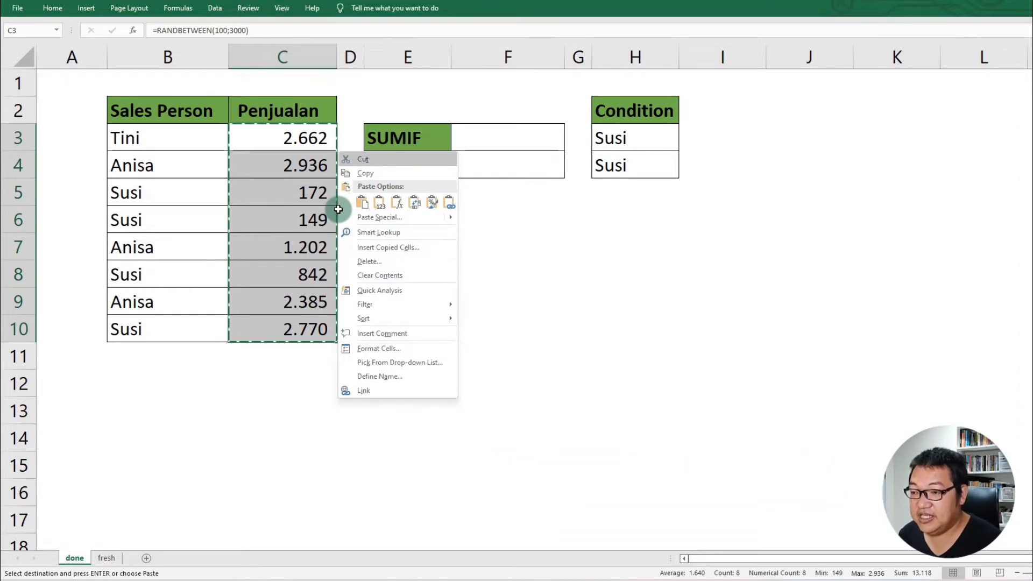
key(s)
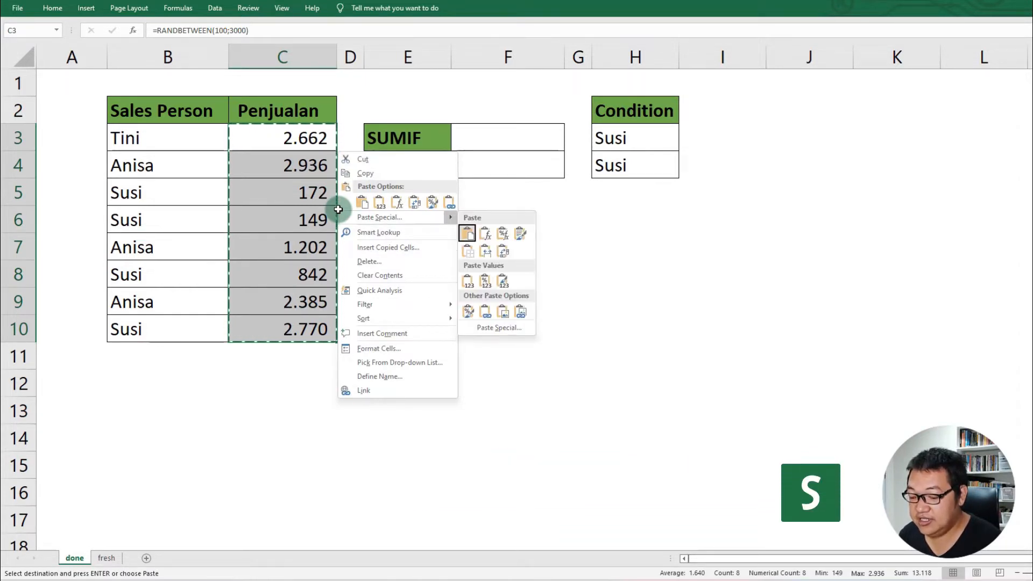
key(v)
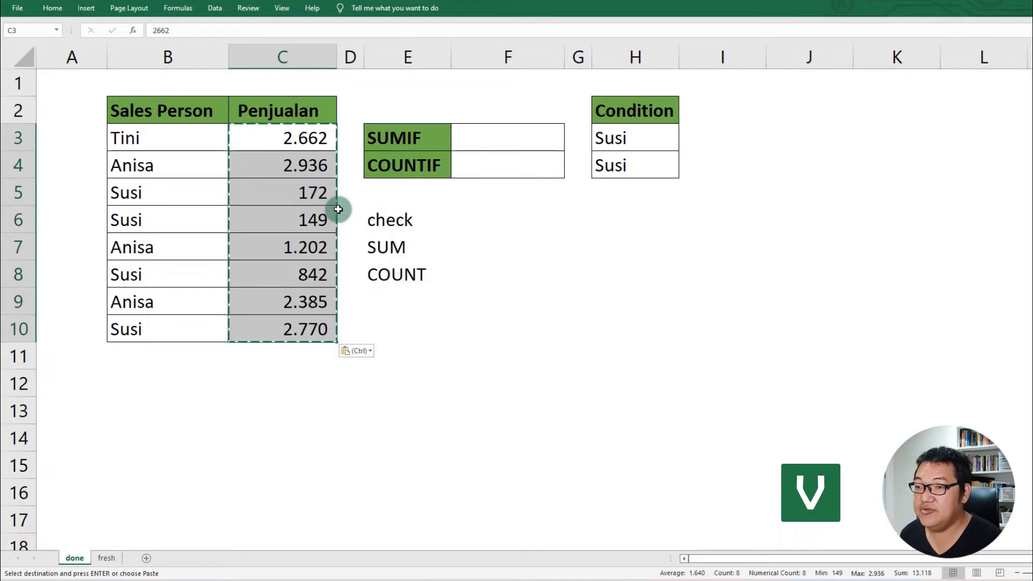
Check the contents of the pasted sales cells, and review the condition in H3 and the Penjualan and Sales Person ranges.
click(307, 138)
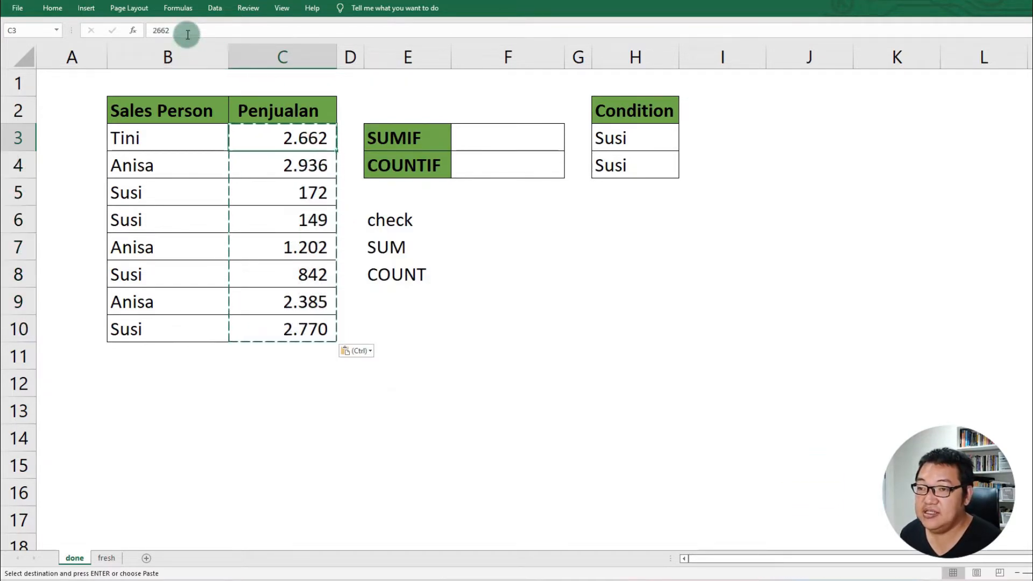
click(163, 31)
click(301, 177)
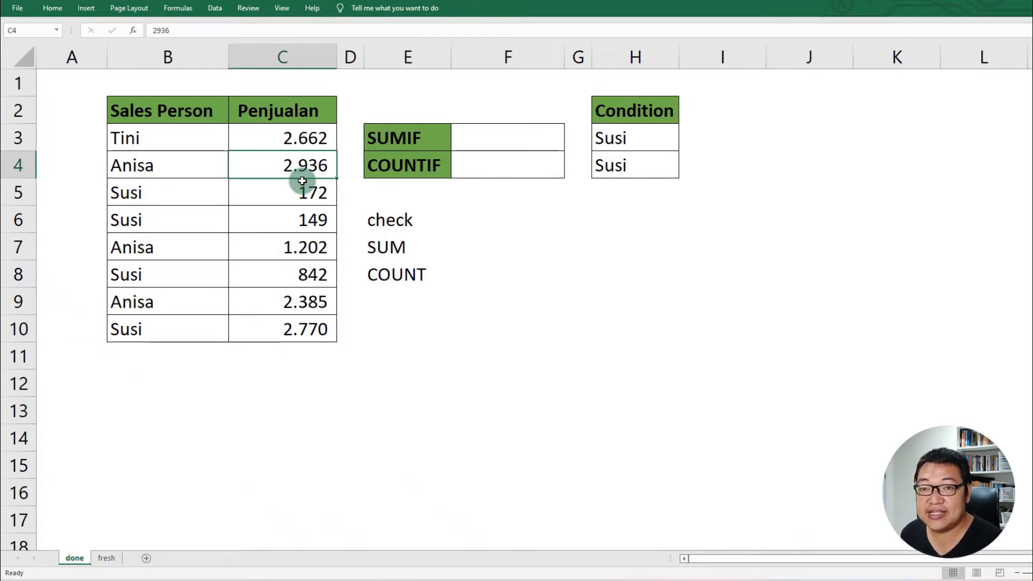
click(429, 329)
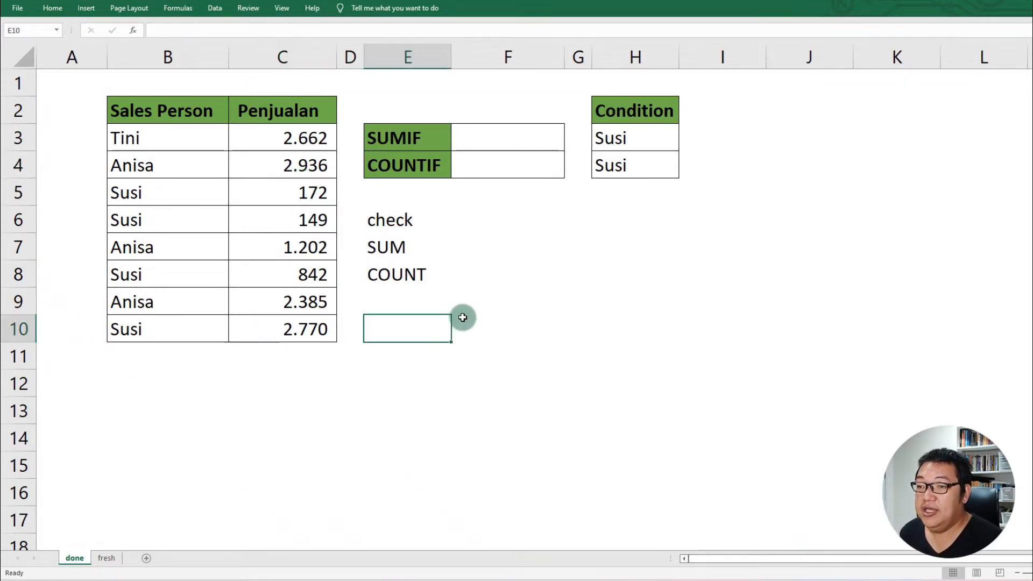
click(513, 141)
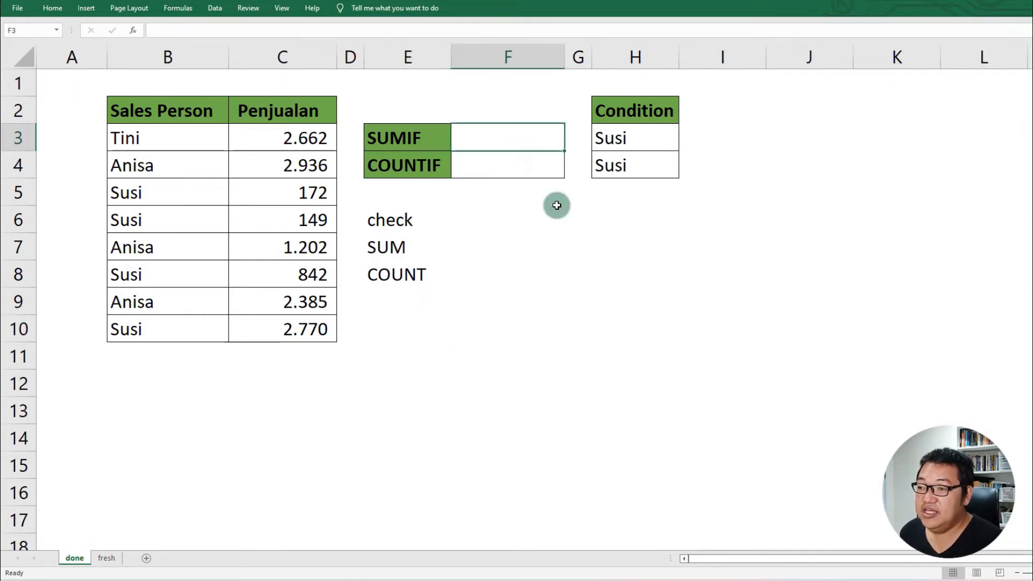
click(656, 141)
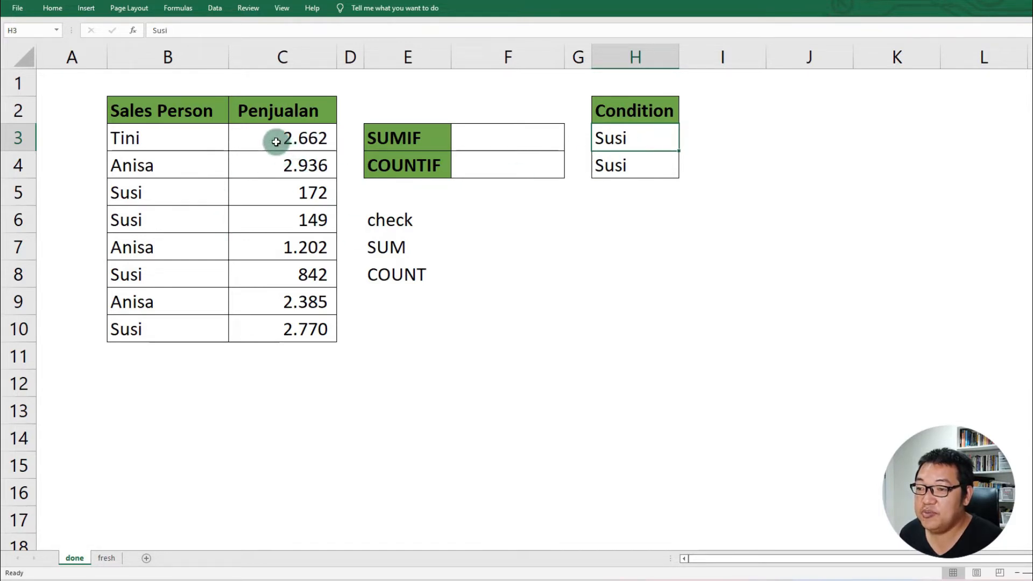
drag(274, 140, 282, 330)
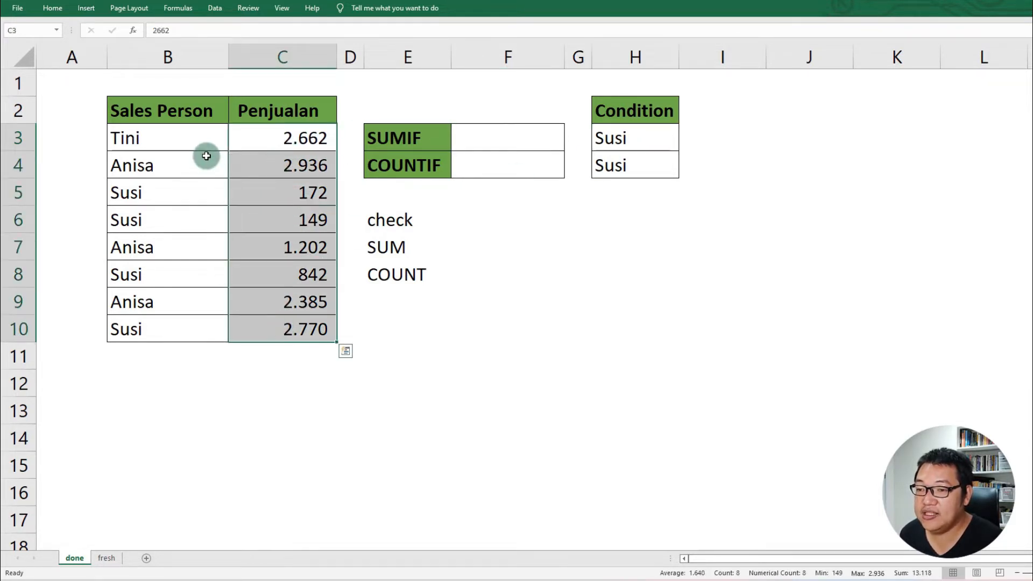
drag(200, 139, 198, 327)
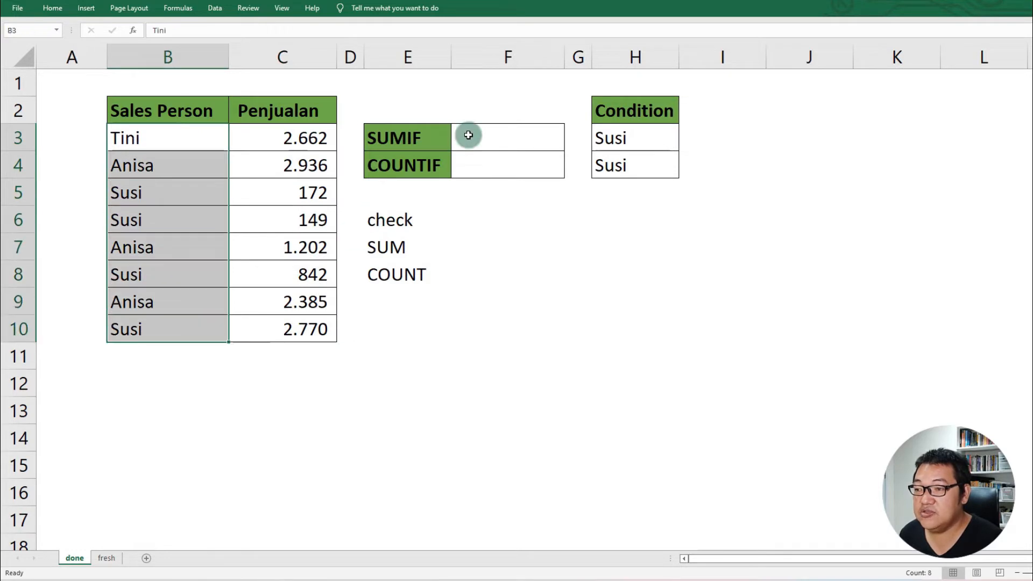
Enter =SUMIF(B3:B10;H3;C3:C10) in F3 to total the sales of the salesperson named in H3.
click(471, 134)
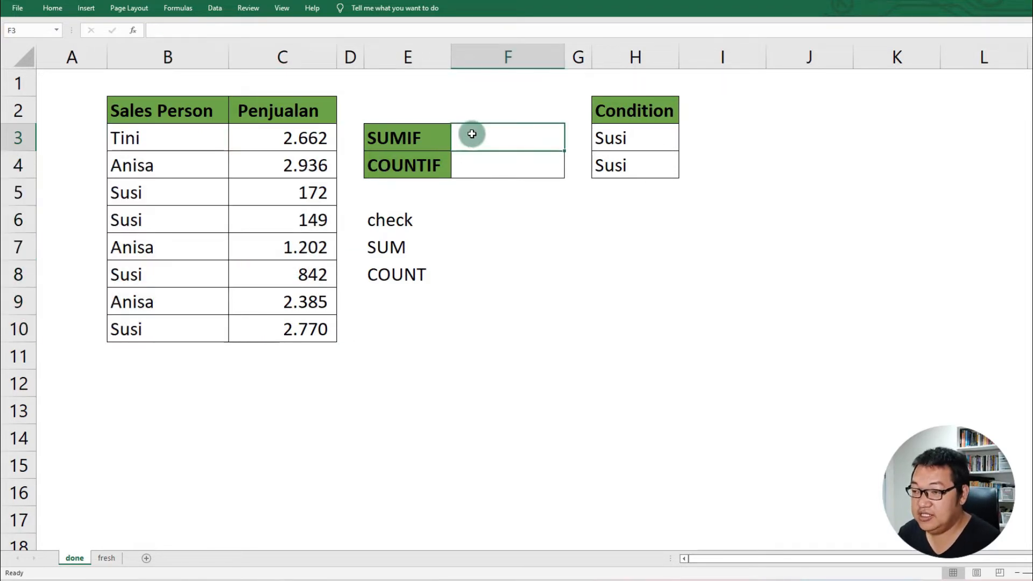
text(=)
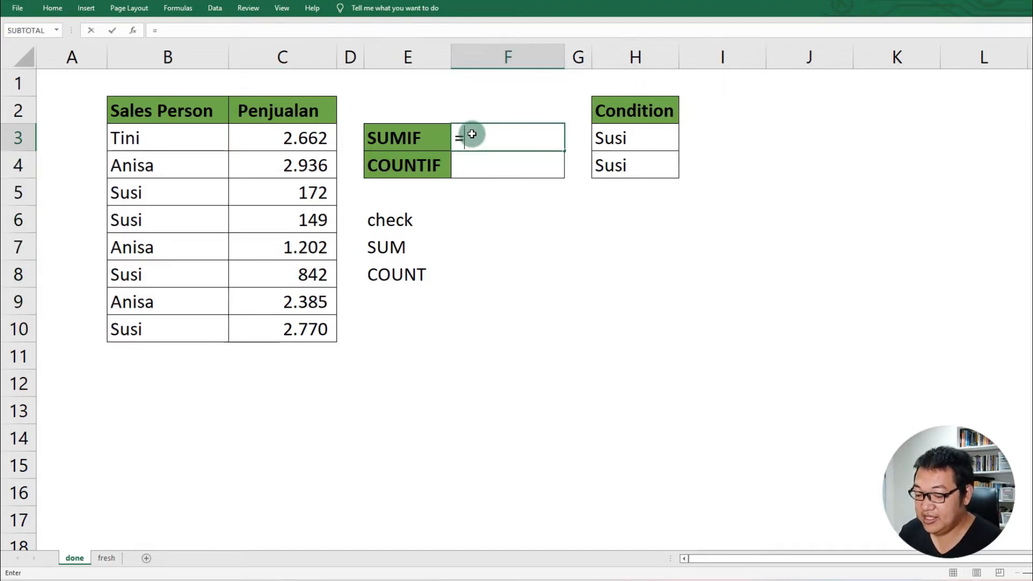
text(sum)
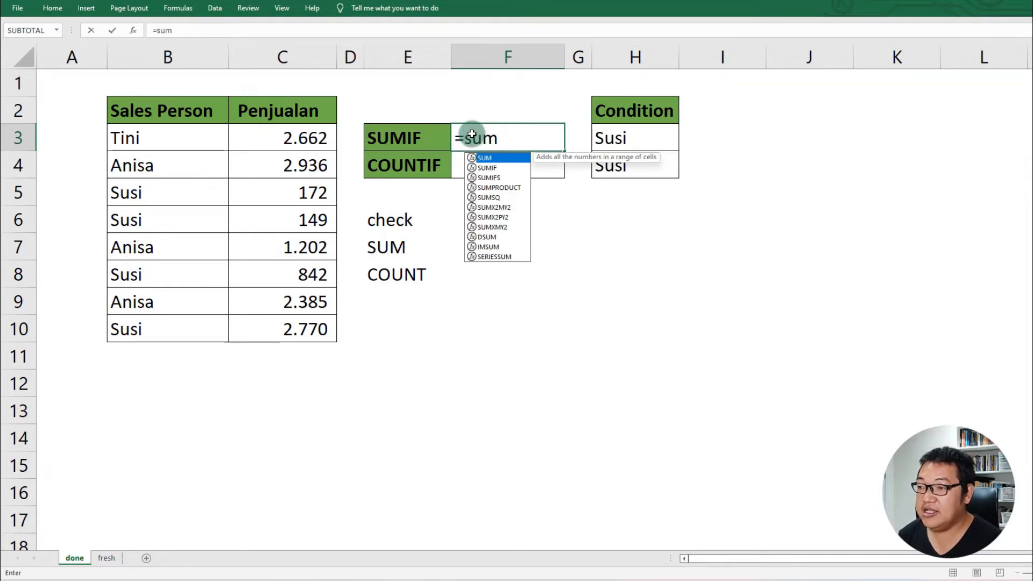
click(513, 168)
double_click(514, 171)
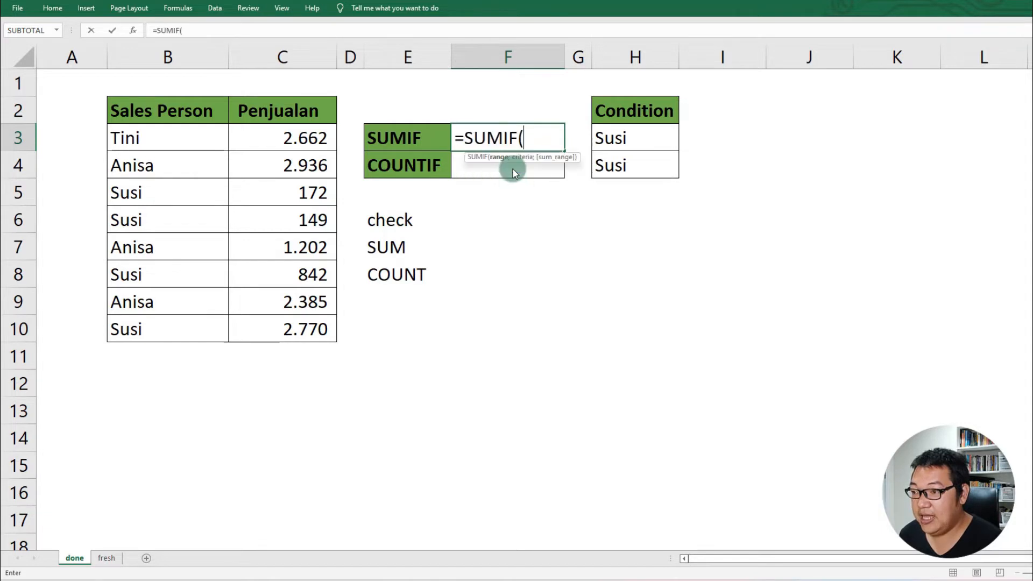
click(500, 154)
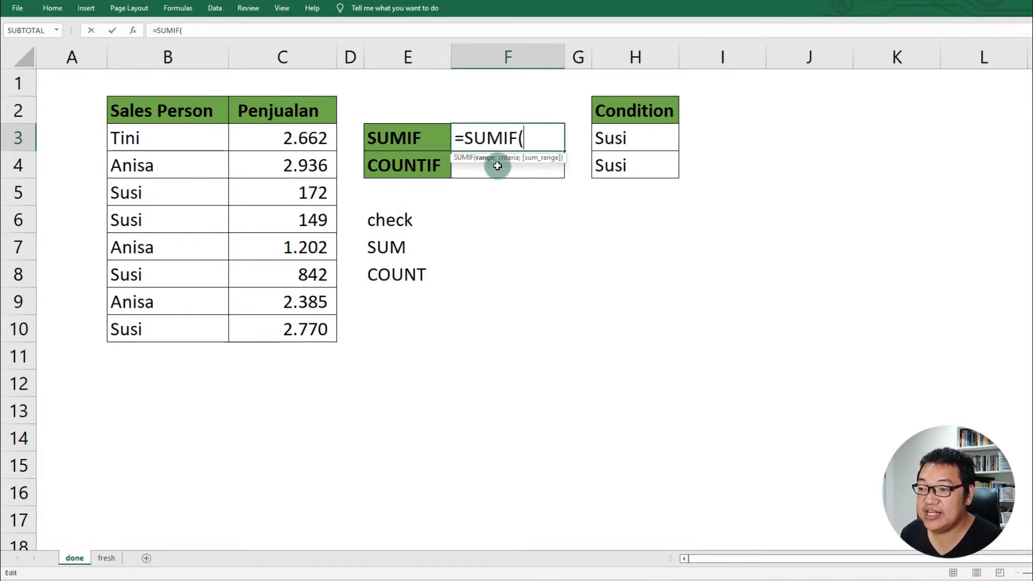
drag(146, 138, 170, 327)
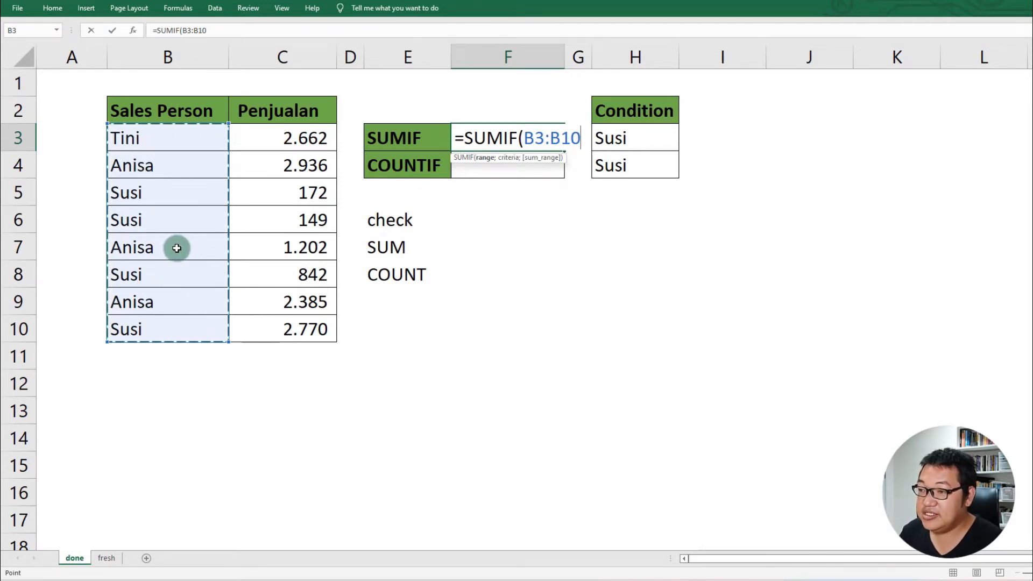
text(;)
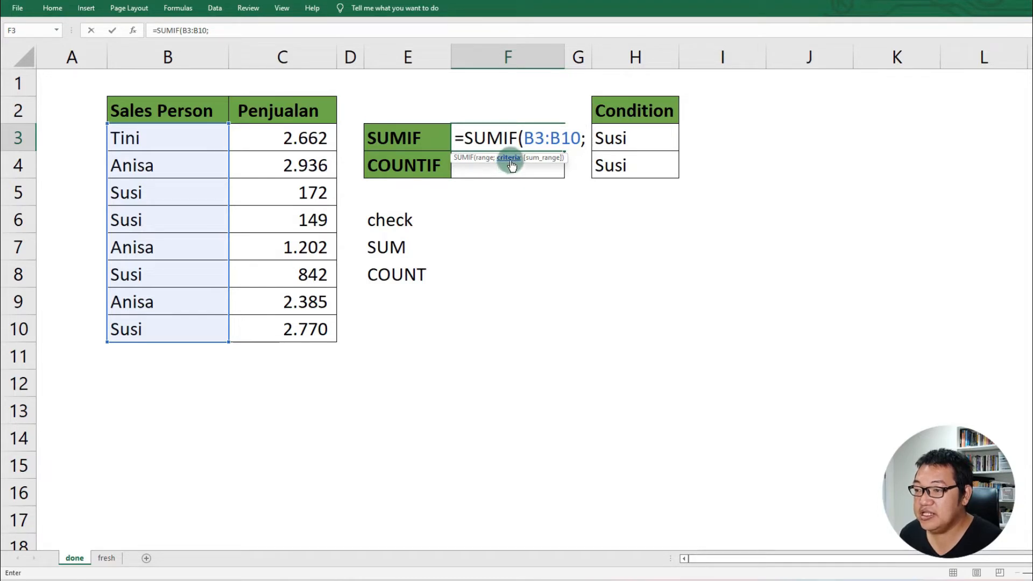
click(604, 138)
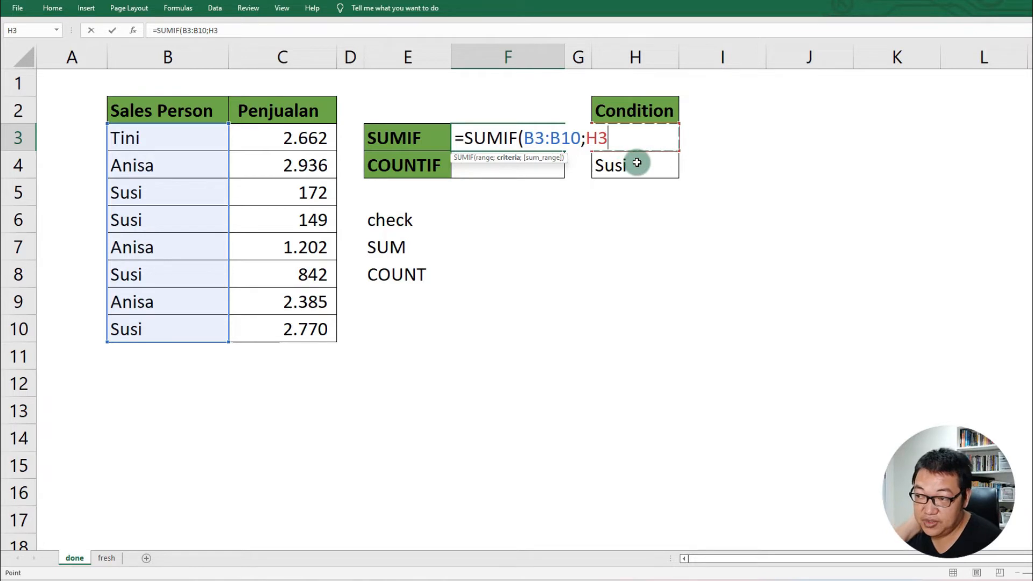
text(;)
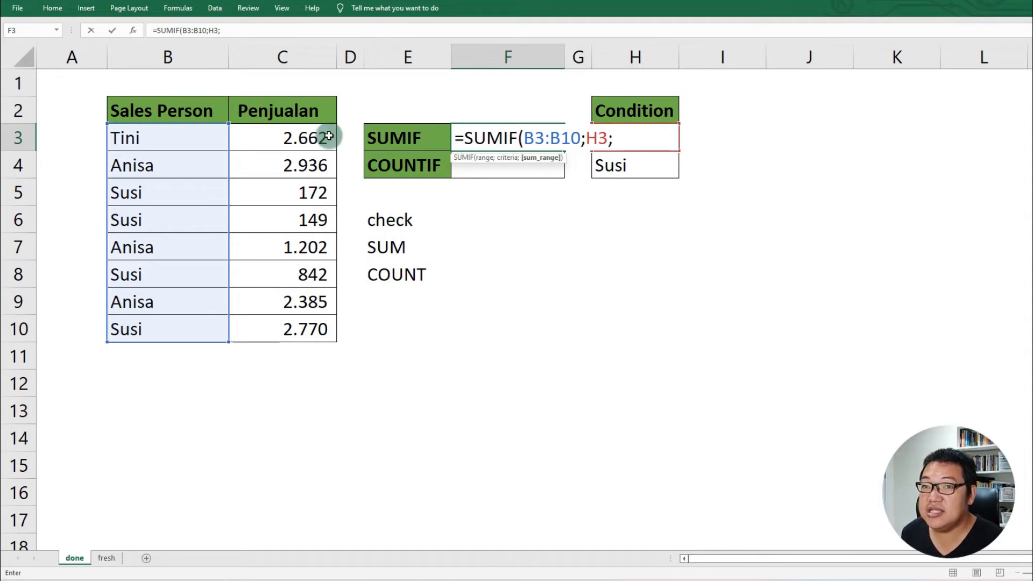
drag(328, 136, 312, 323)
text())
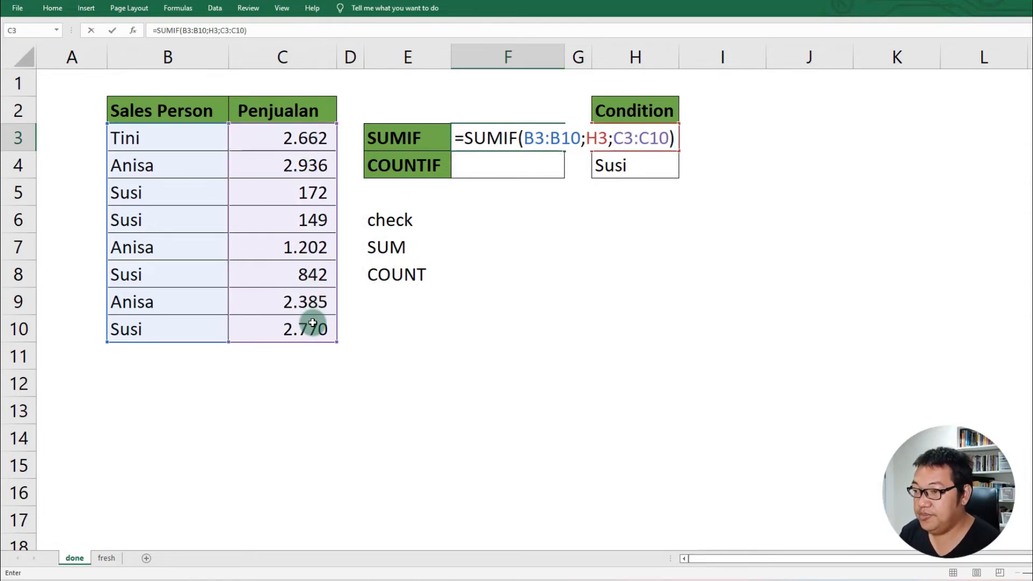
key(Return)
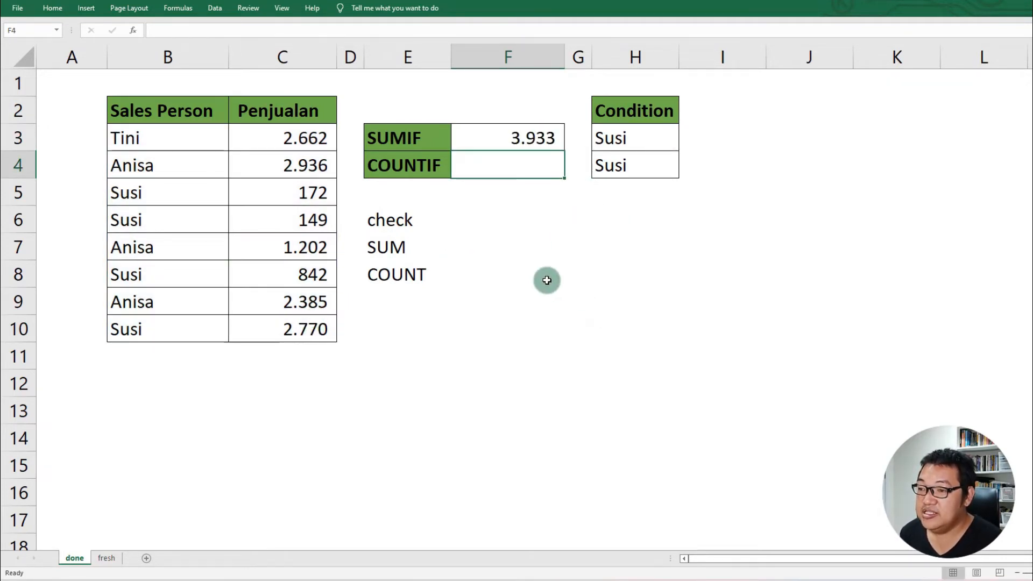
Review the sales figures belonging to the salesperson in H3, and enter =SUM(C5;C6;C8;C10) in F7 to total them.
click(518, 241)
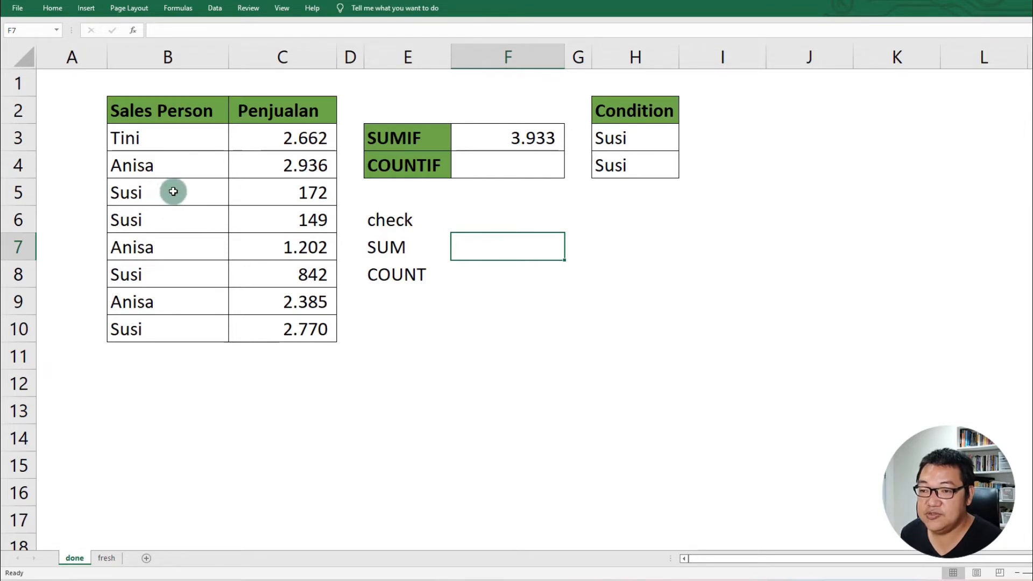
click(293, 191)
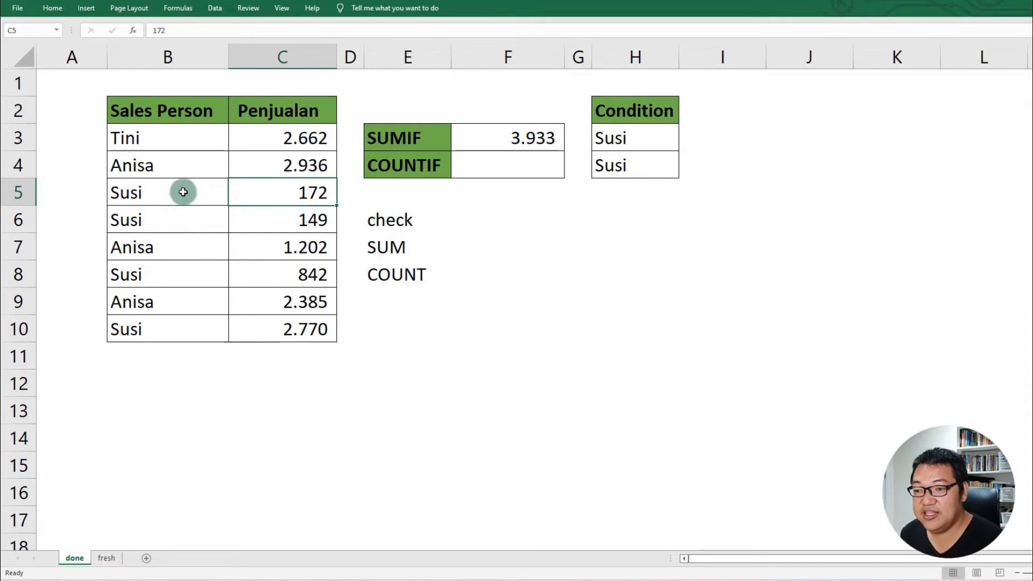
click(302, 224)
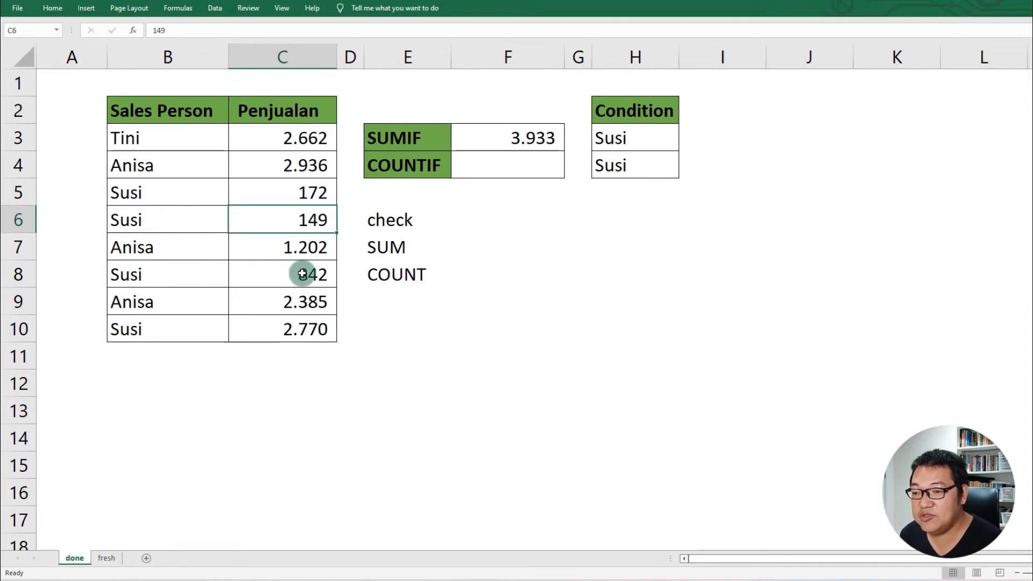
click(307, 273)
click(302, 329)
click(499, 247)
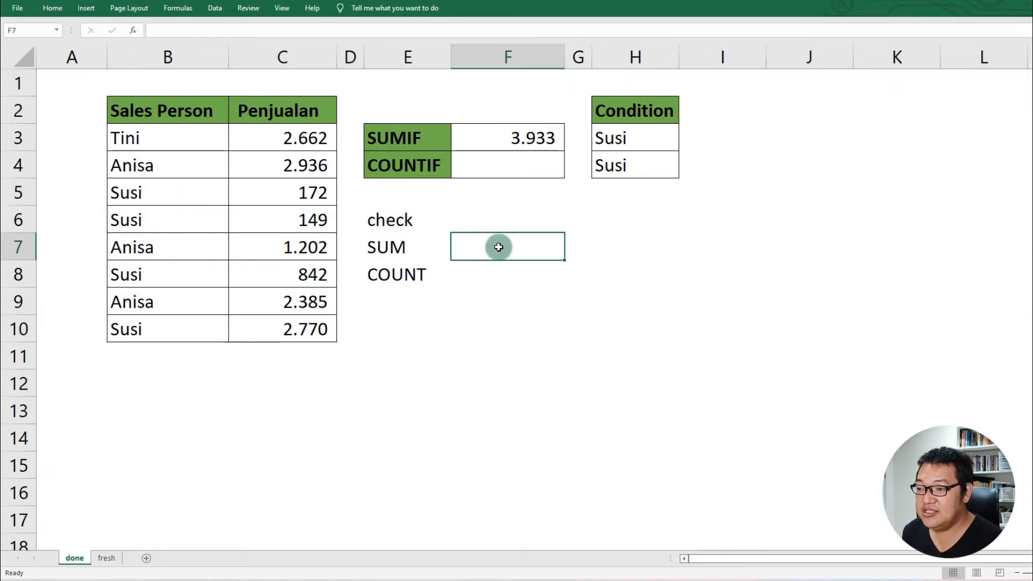
text(=sum)
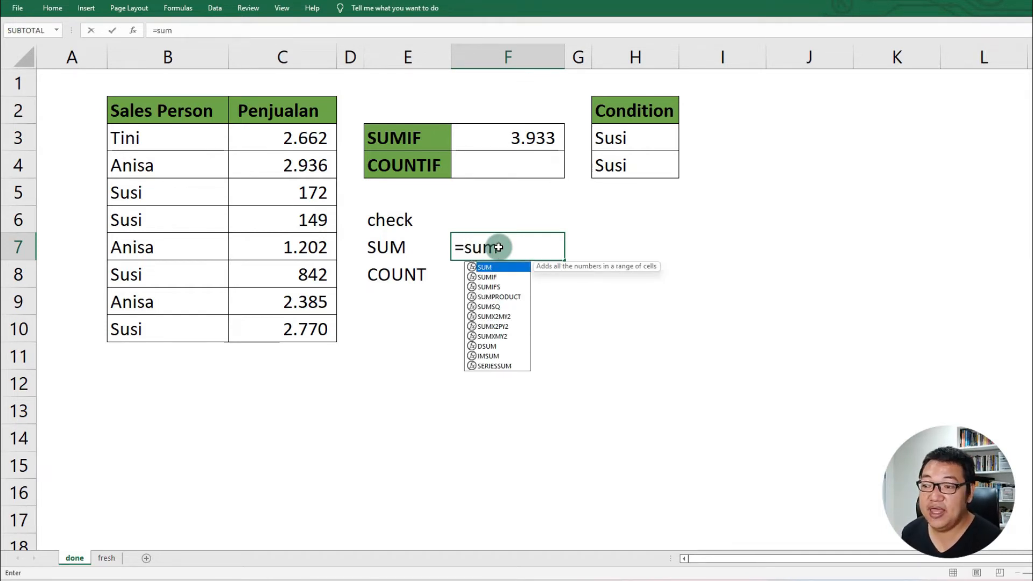
key(Tab)
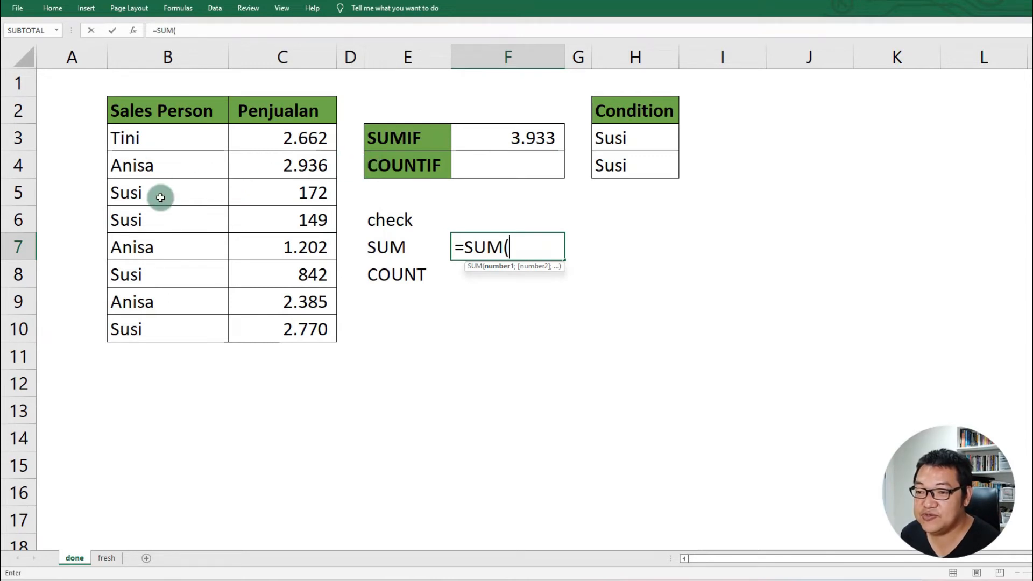
click(290, 194)
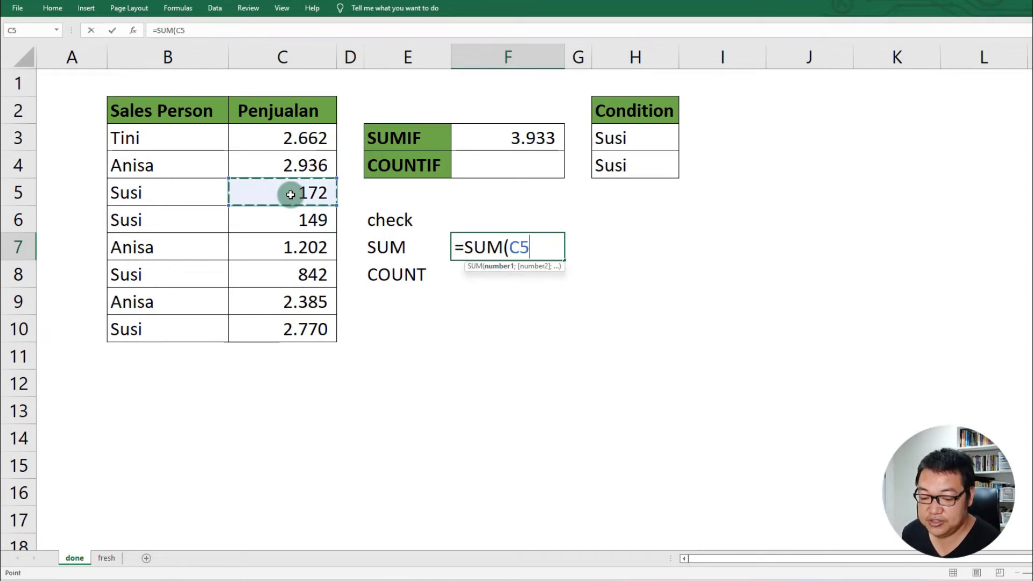
ctrl+click(281, 221)
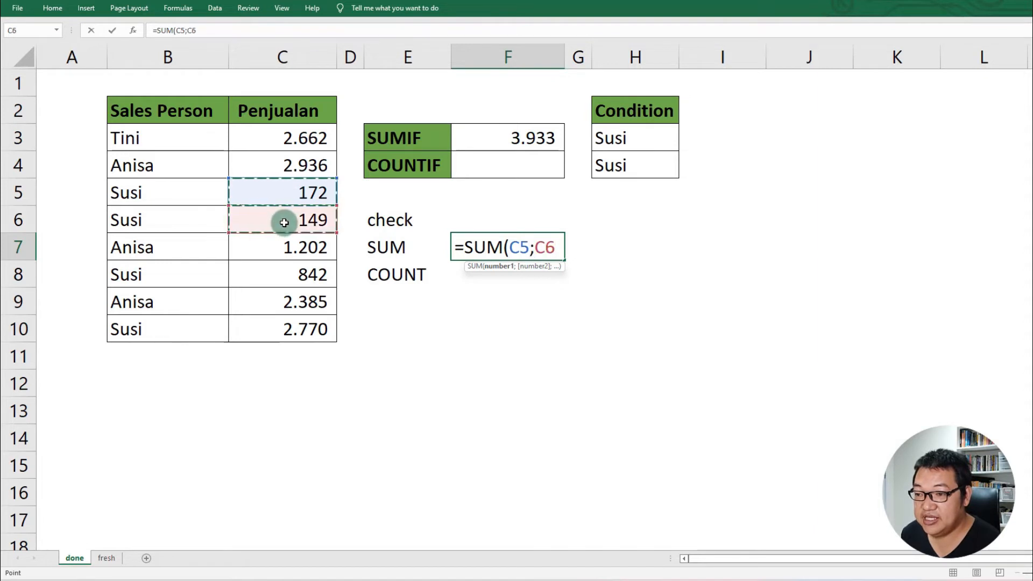
ctrl+click(288, 277)
ctrl+click(295, 328)
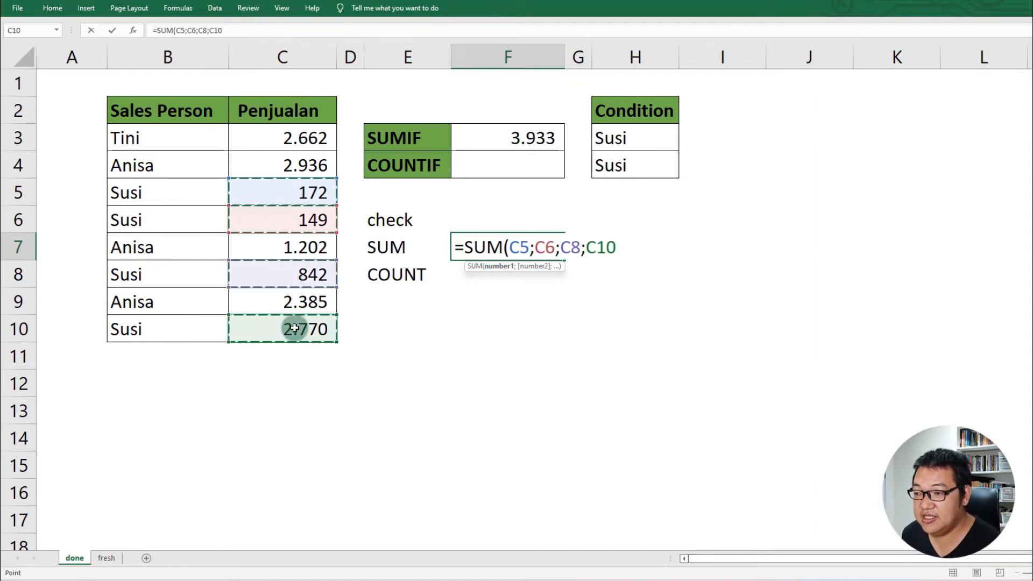
key(Return)
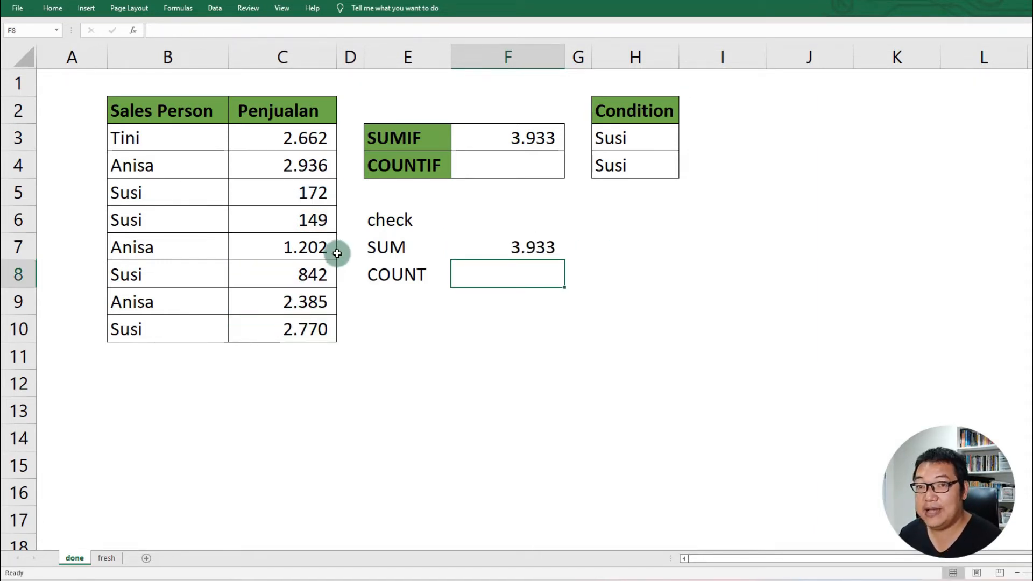
Compare the SUM check in F7 with the SUMIF result in F3, looking at both formulas.
click(382, 248)
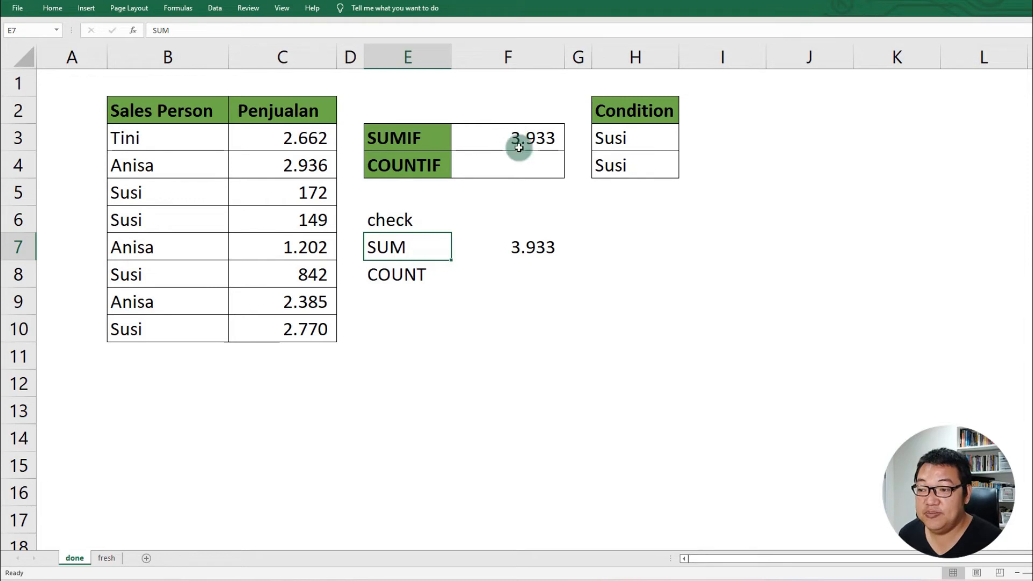
click(538, 277)
click(532, 249)
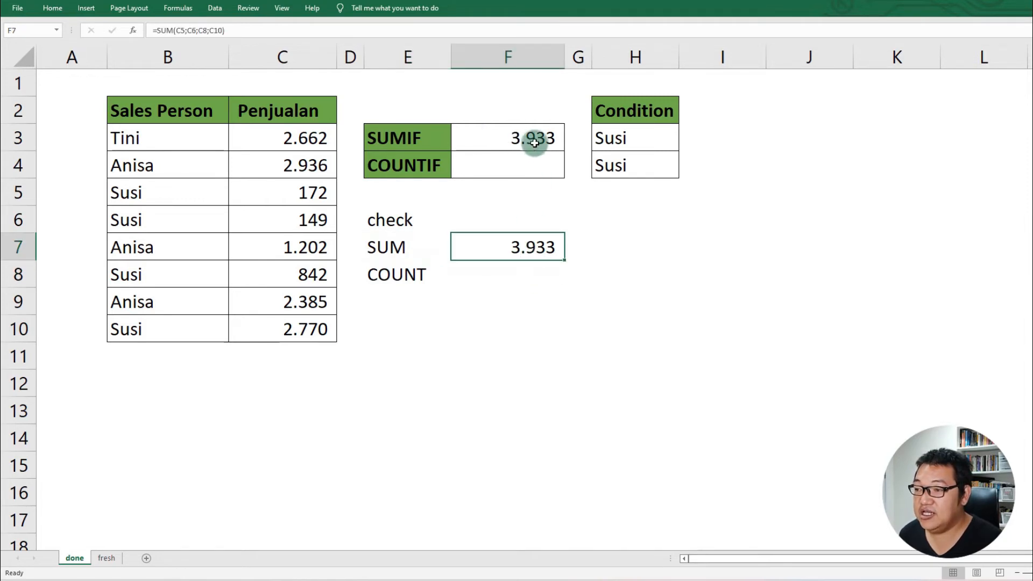
click(533, 140)
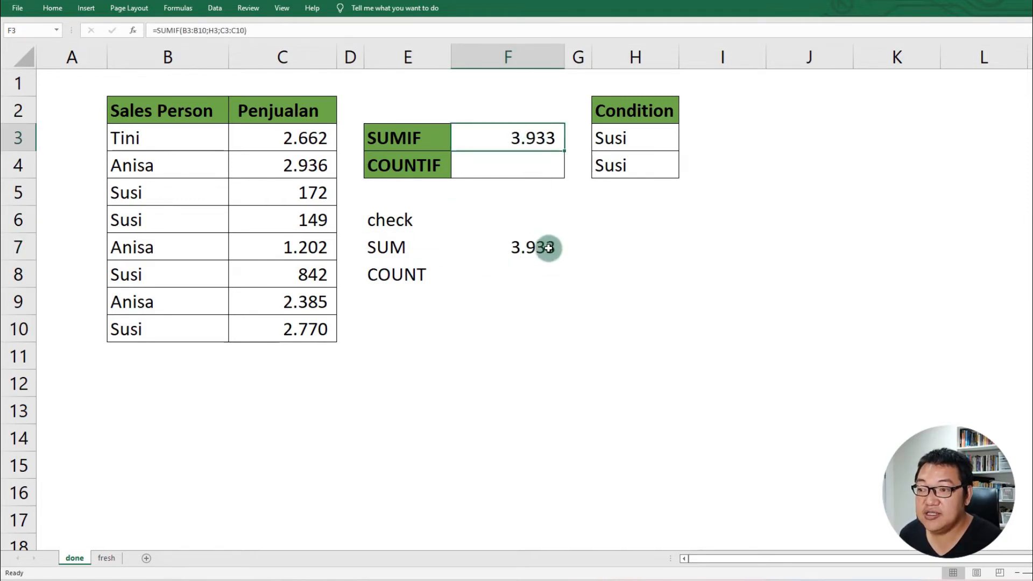
click(549, 247)
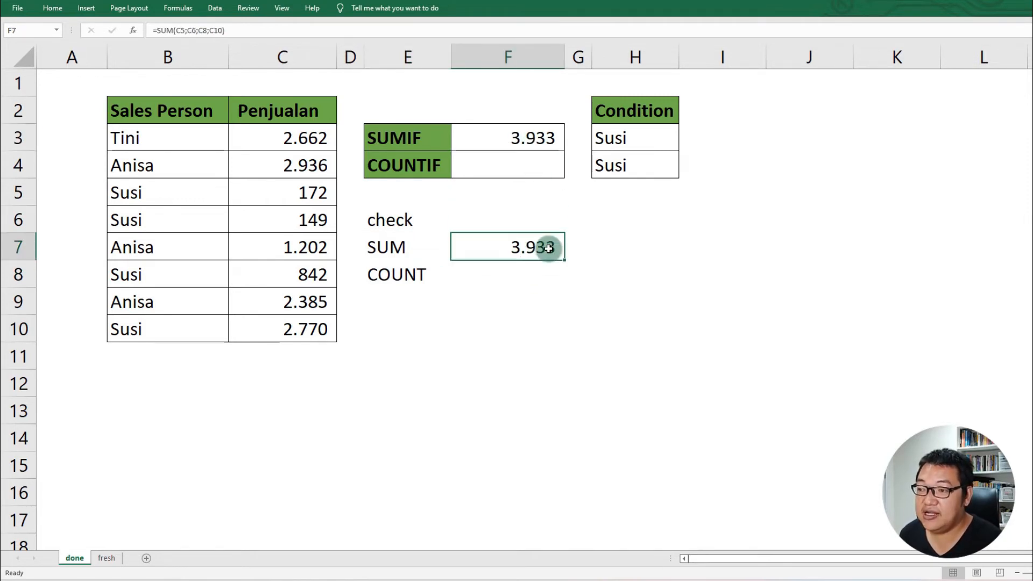
click(539, 276)
Enter =COUNTIF(B3:B10;H4) in F4 to count how often the salesperson named in H4 occurs in the Sales Person column.
click(493, 164)
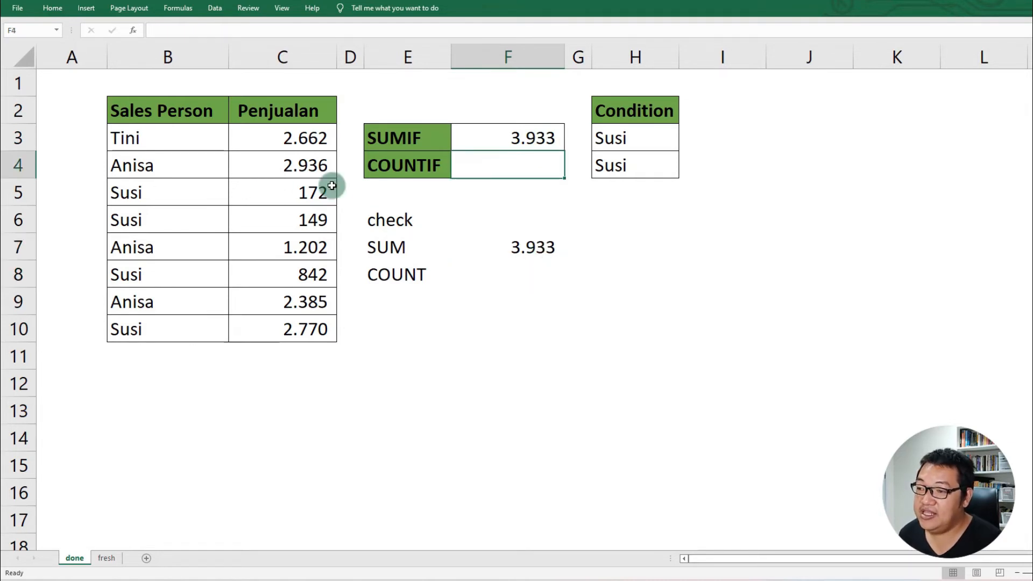
drag(208, 143, 189, 330)
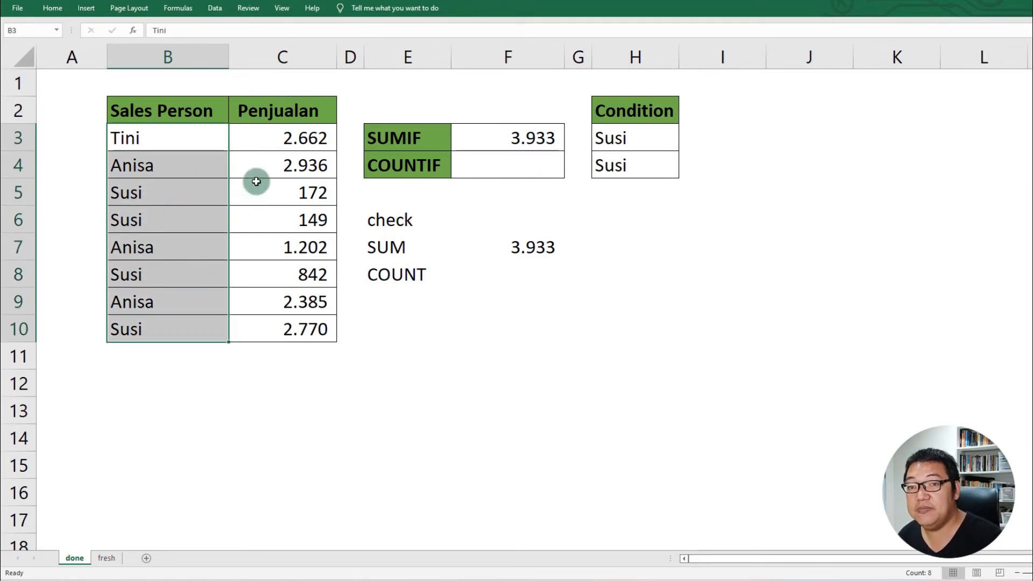
click(500, 159)
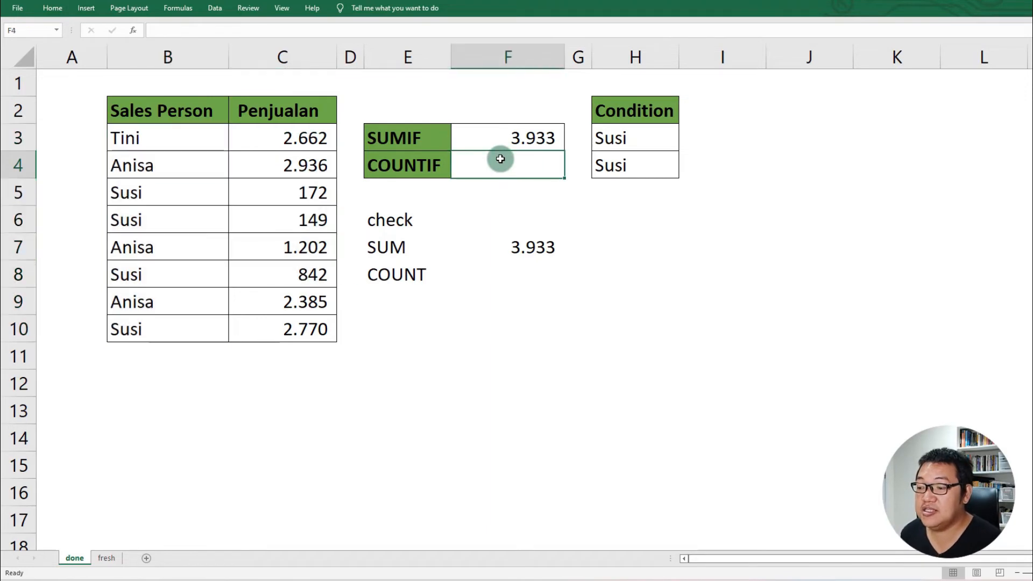
text(=count)
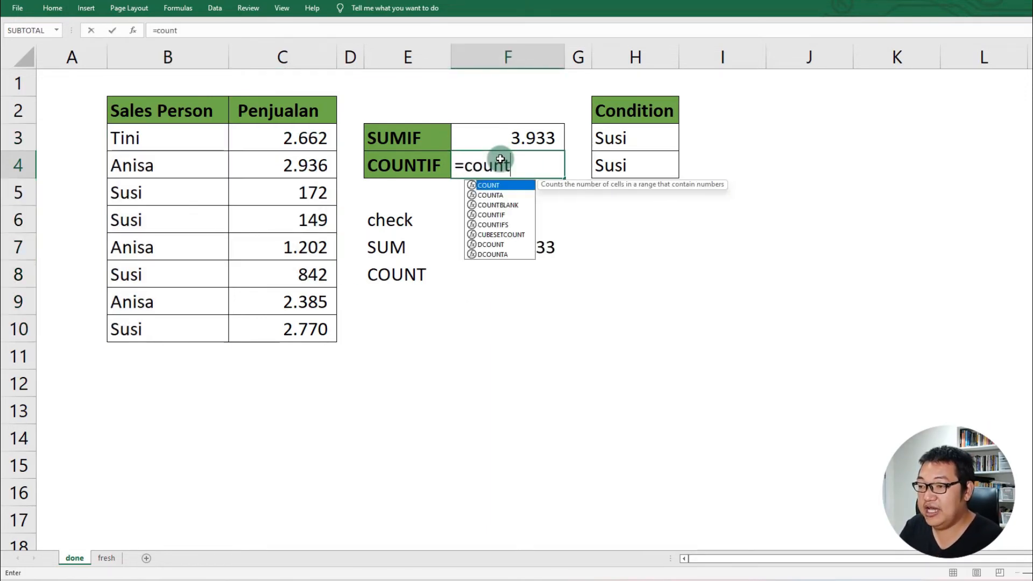
text(i)
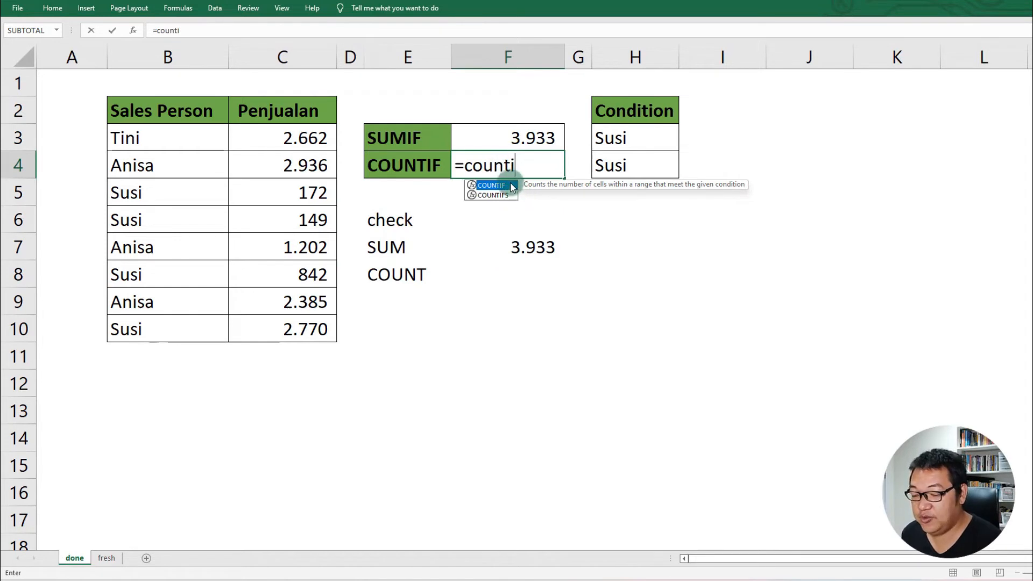
double_click(510, 186)
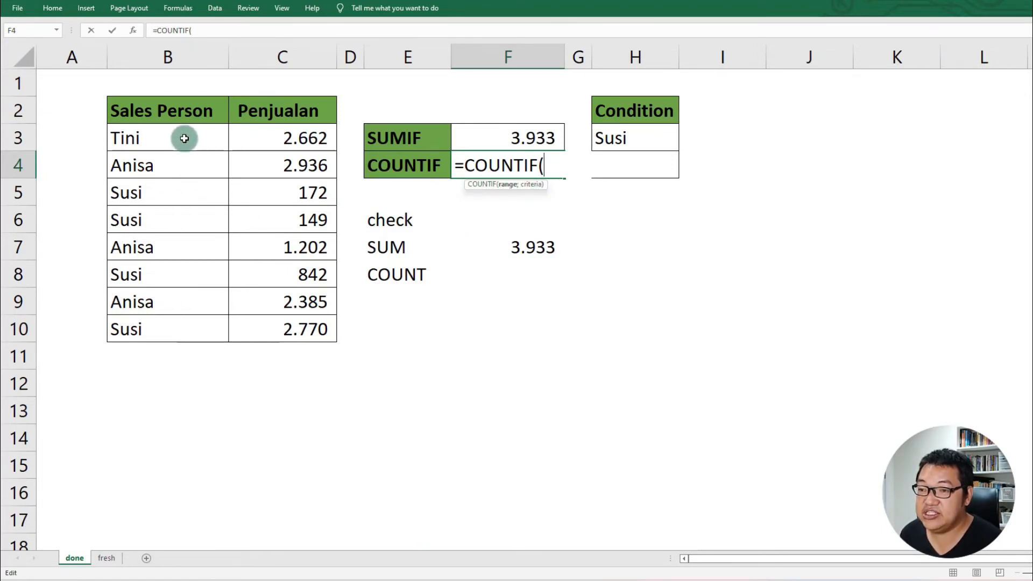
drag(185, 139, 180, 321)
text(;)
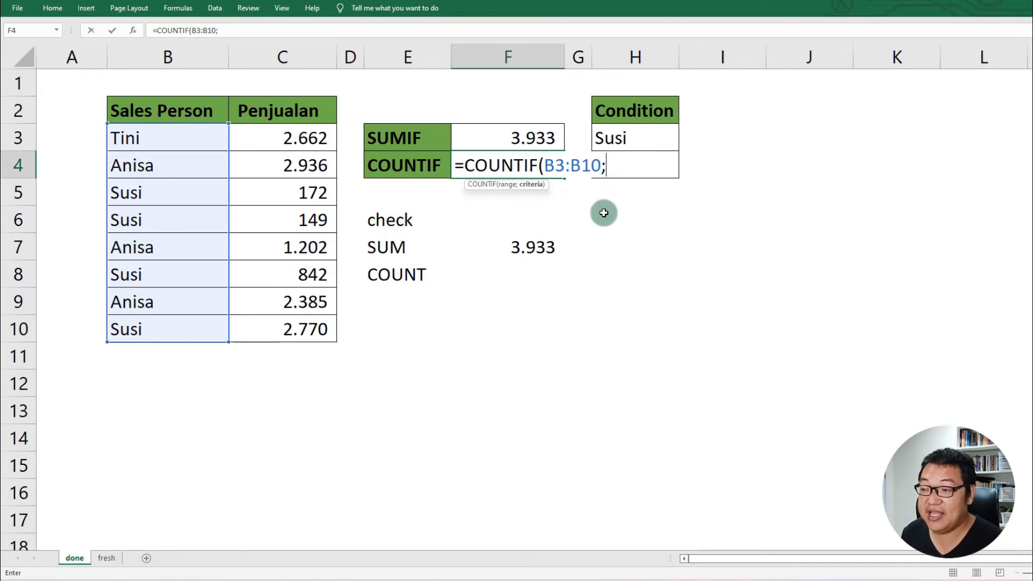
key(Right)
key(Right)
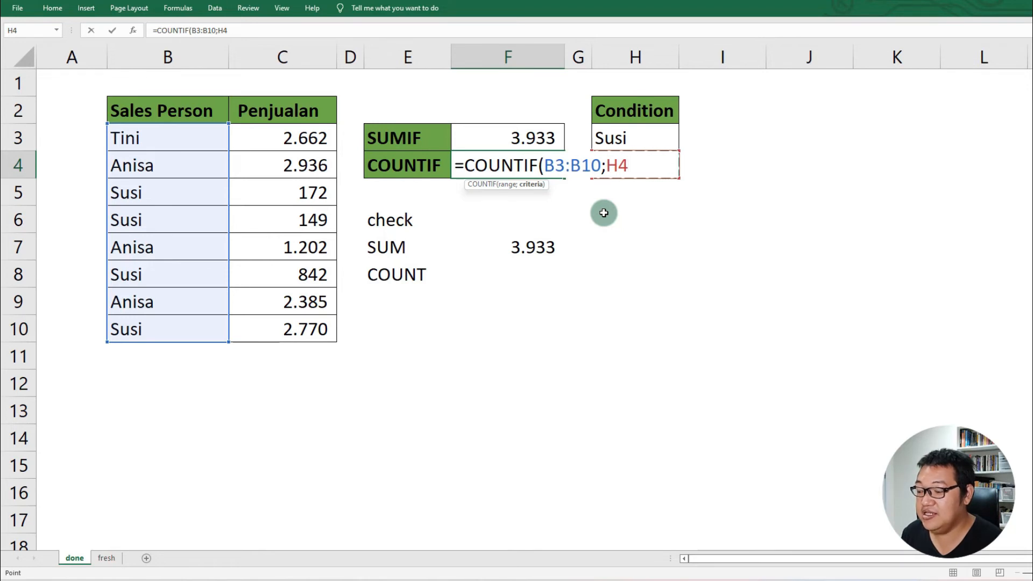
key(Right)
key(Left)
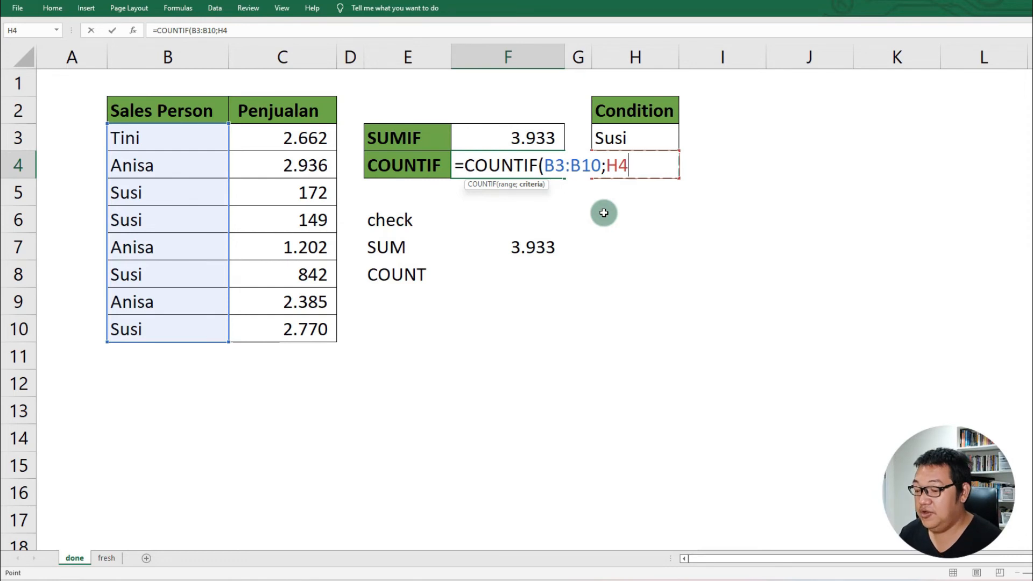
text())
key(Return)
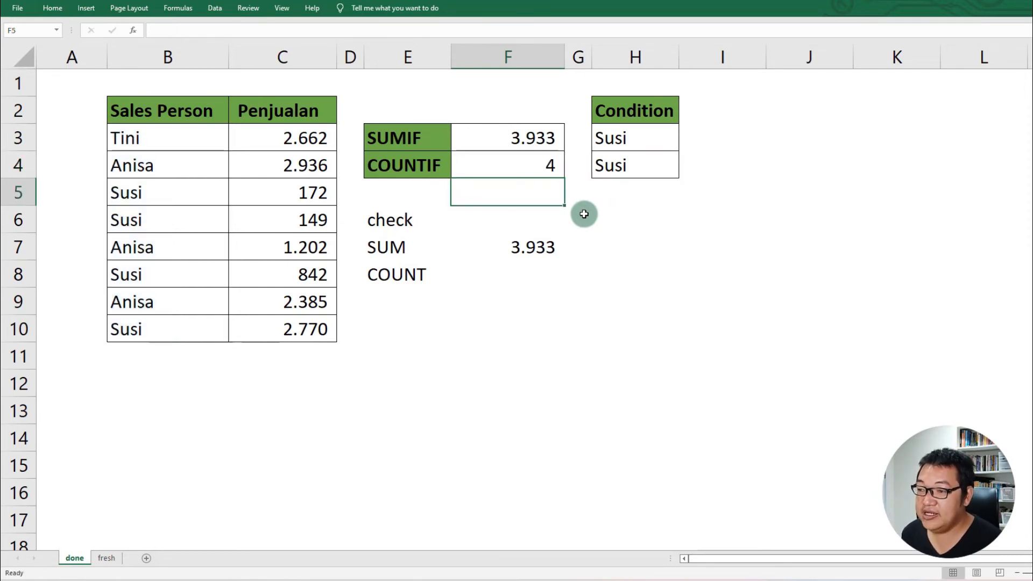
Enter =COUNT(C5;C6;C8;C10) in F8 to count the sales entries of the salesperson named in H4.
click(547, 277)
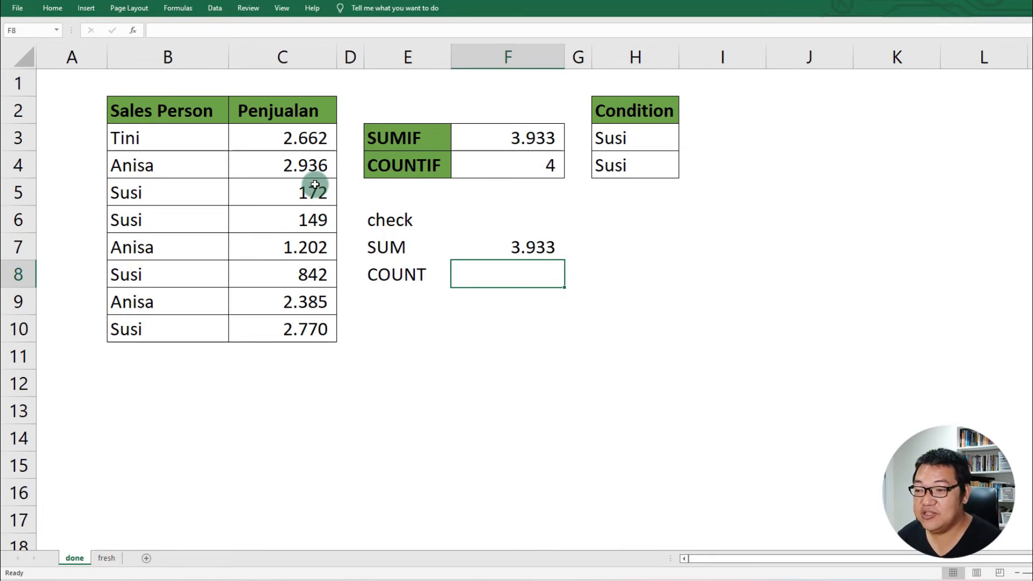
text(=c)
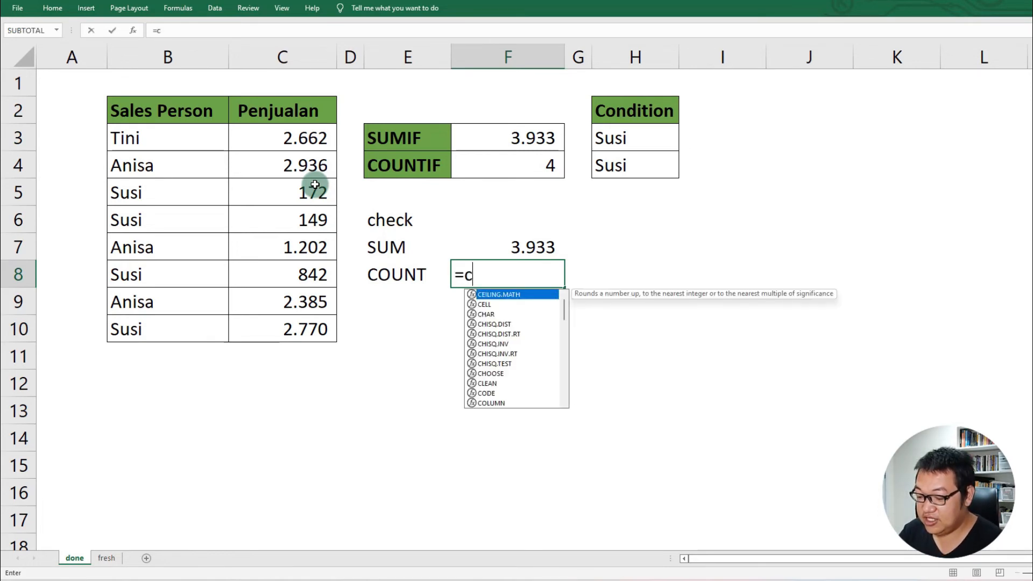
text(ount)
key(Tab)
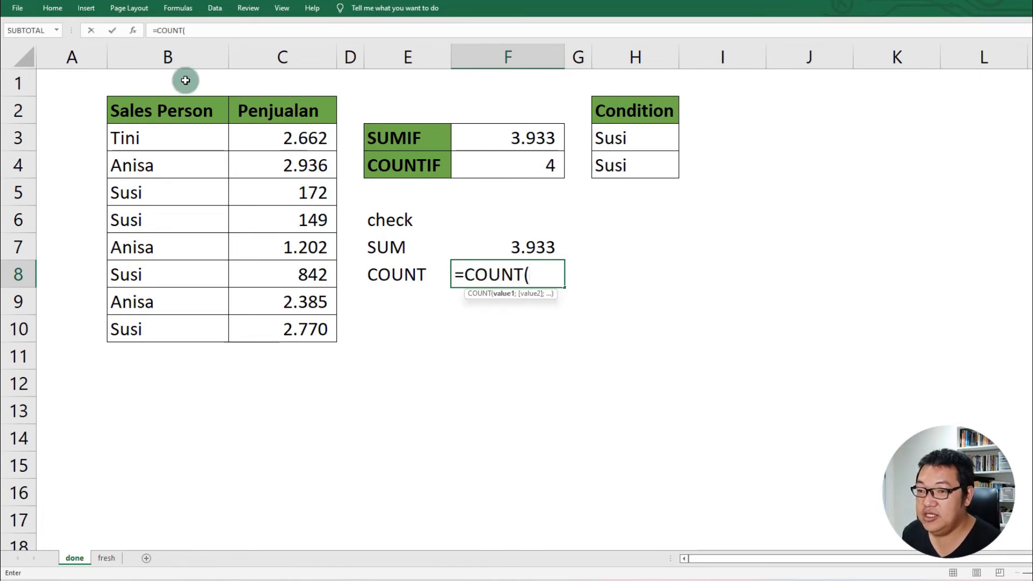
click(280, 193)
text(;)
click(281, 219)
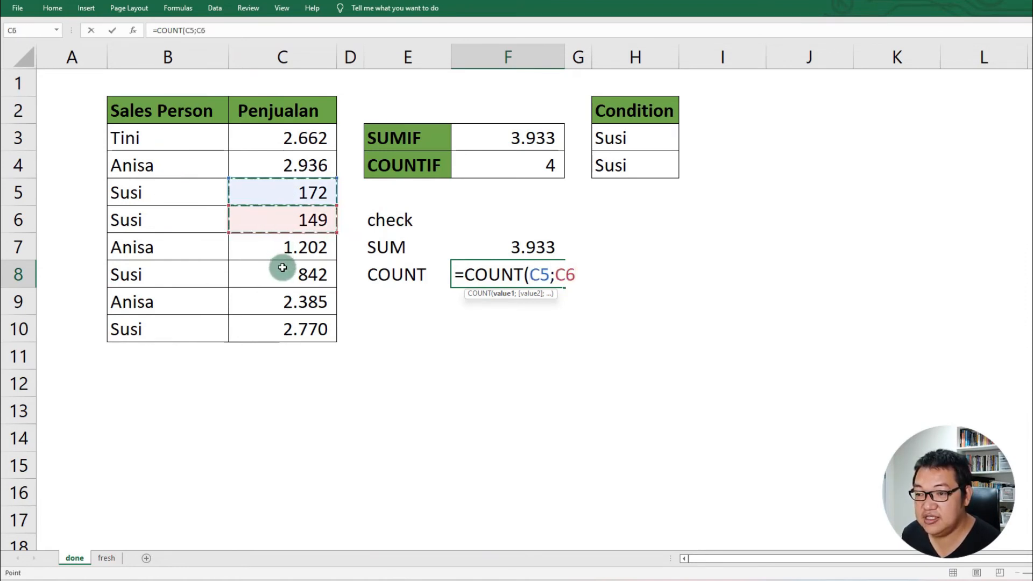
text(;)
click(284, 275)
text(;)
click(282, 328)
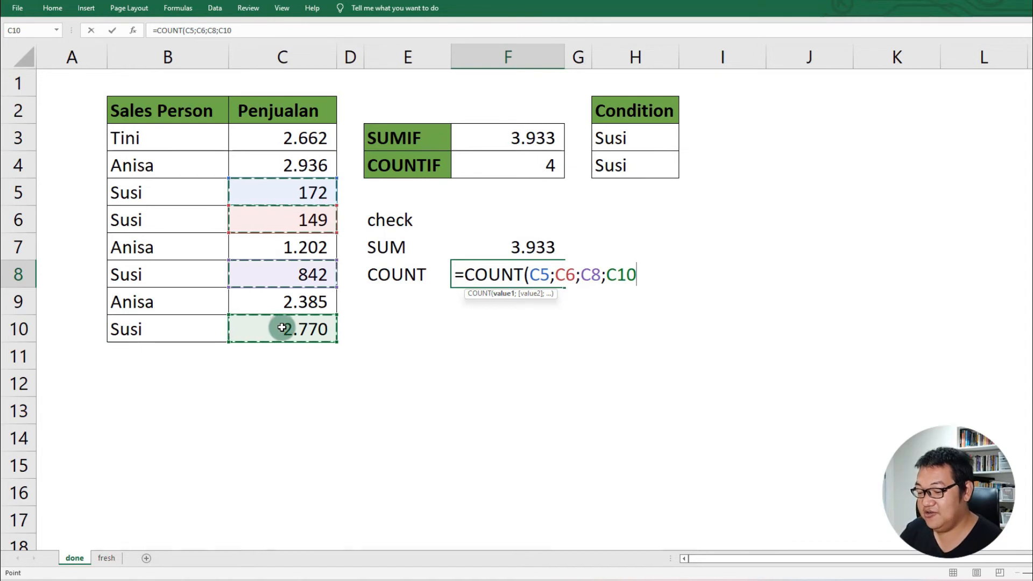
text())
key(Return)
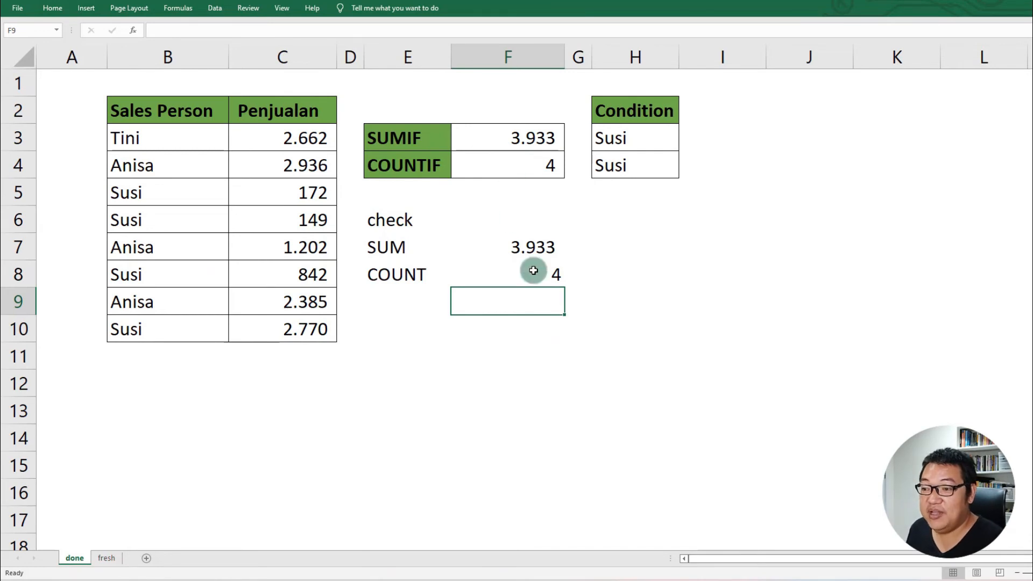
Compare the COUNT check in E8:F8 with the COUNTIF result in E4:F4.
click(423, 280)
drag(423, 280, 486, 279)
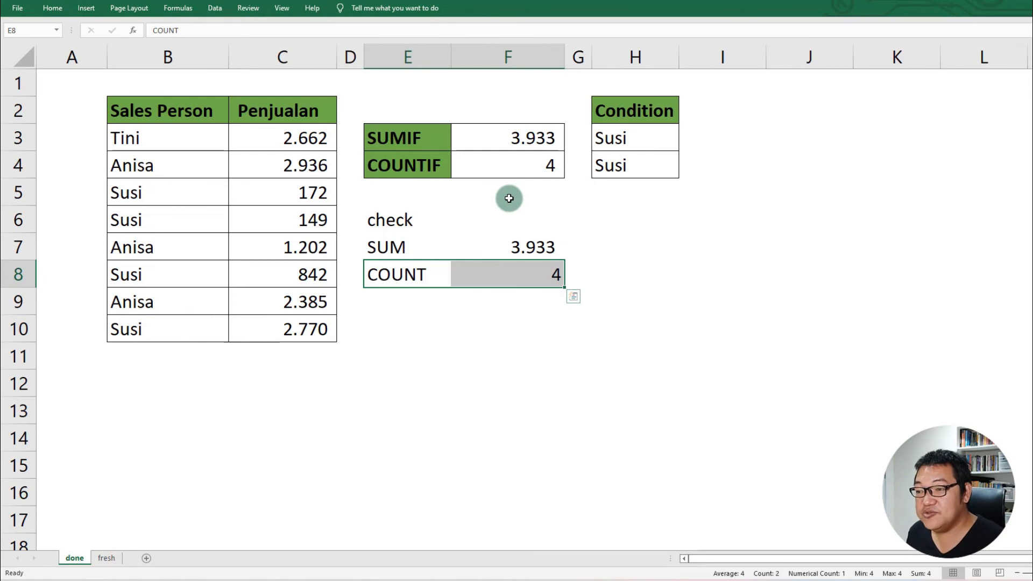
drag(424, 168, 482, 167)
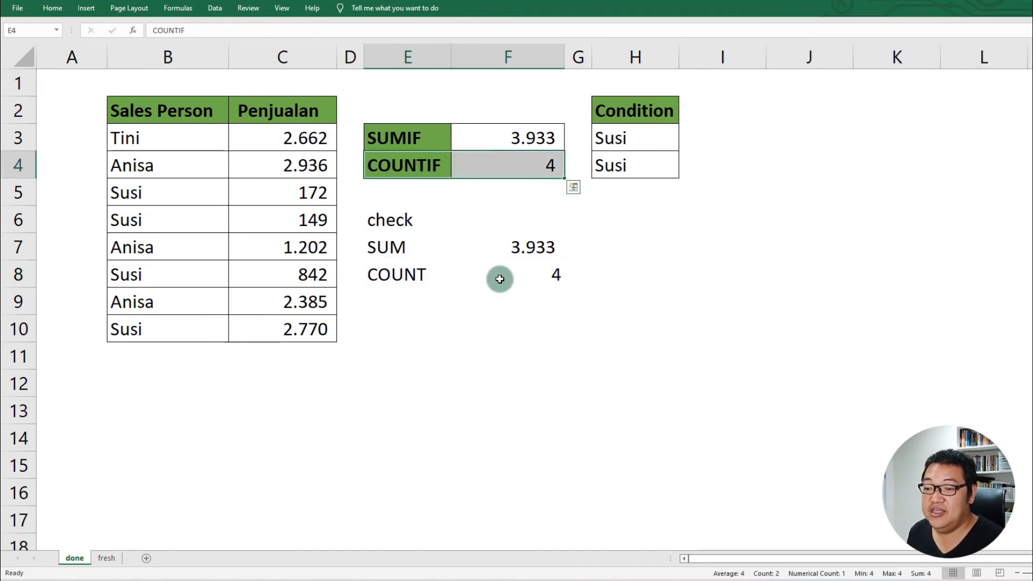